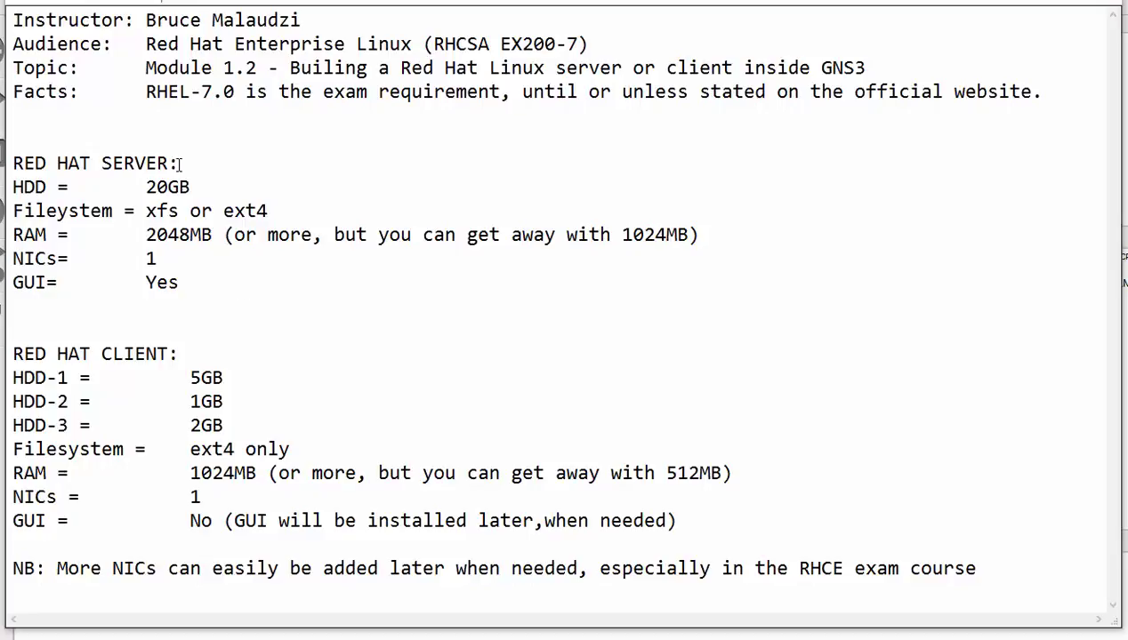
Step: Highlight the Red Hat server needs: 20GB disk, xfs or ext4, 2048MB RAM (1024MB minimum), one NIC, GUI
{"action": "left_click_drag", "start_coordinate": [180, 163], "coordinate": [13, 138]}
{"action": "left_click_drag", "start_coordinate": [196, 187], "coordinate": [138, 184]}
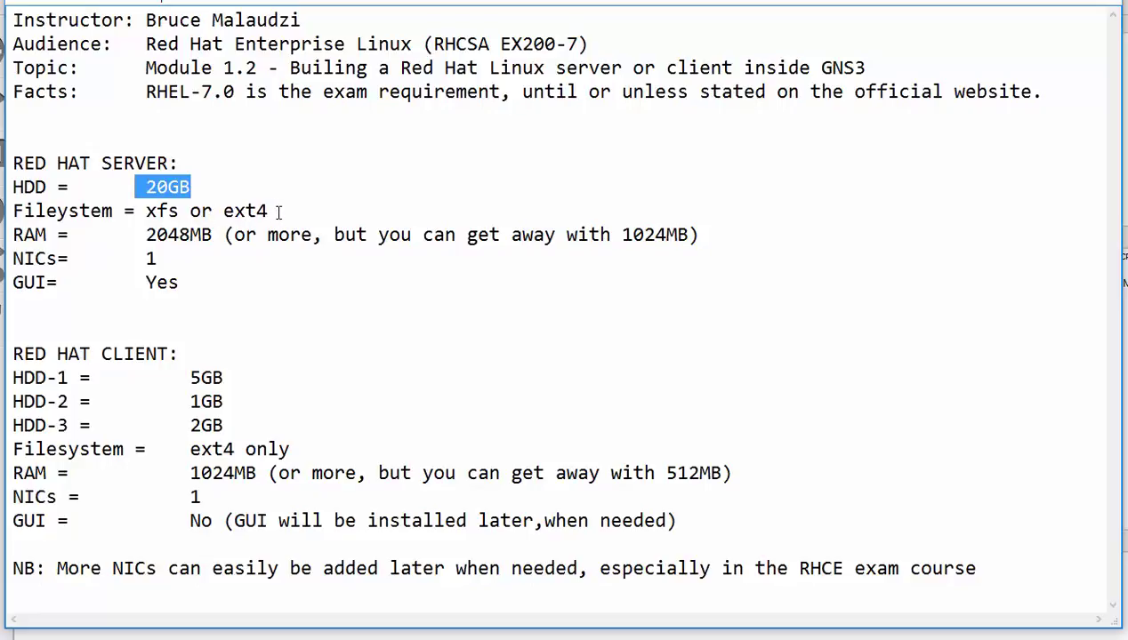
{"action": "left_click_drag", "start_coordinate": [270, 211], "coordinate": [148, 211]}
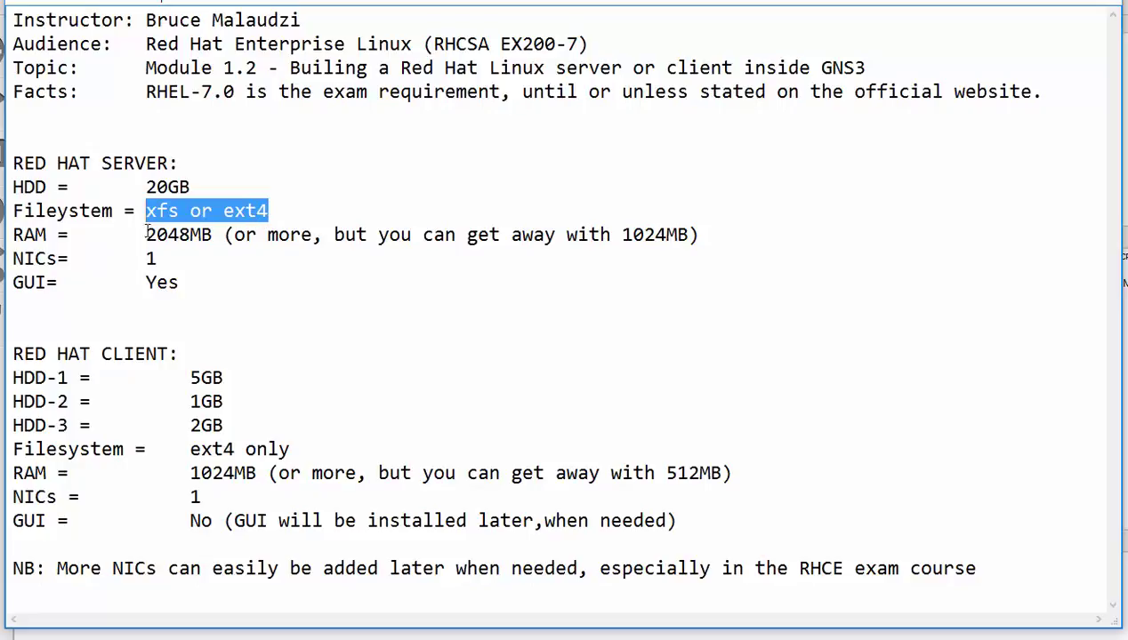
{"action": "left_click_drag", "start_coordinate": [143, 234], "coordinate": [213, 235]}
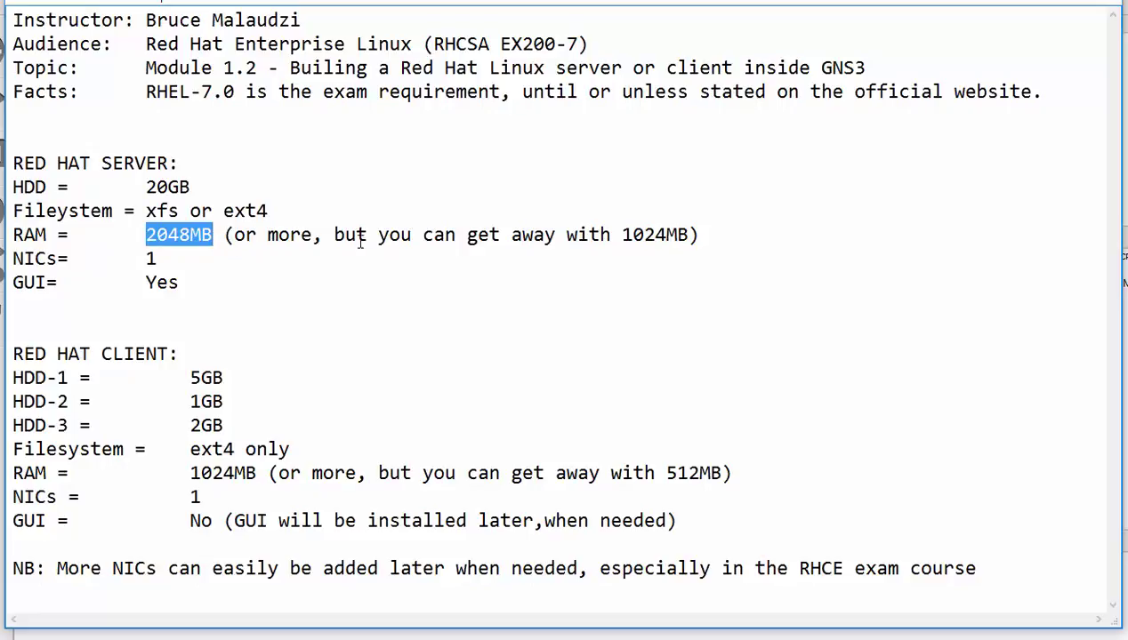
{"action": "left_click_drag", "start_coordinate": [699, 236], "coordinate": [611, 236]}
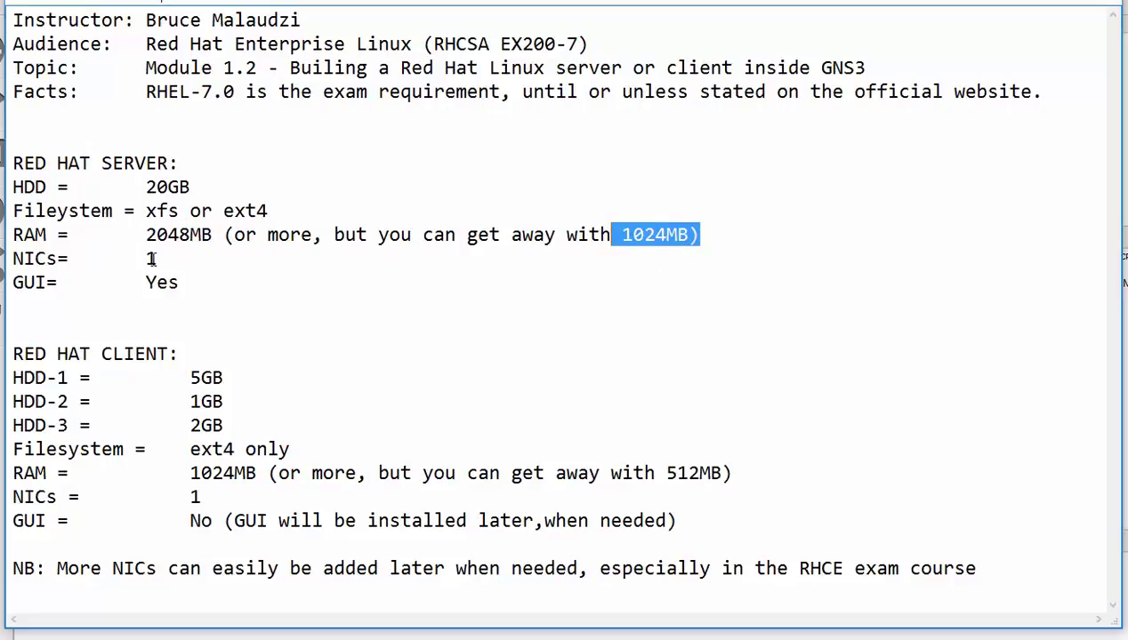
{"action": "left_click_drag", "start_coordinate": [167, 258], "coordinate": [145, 258]}
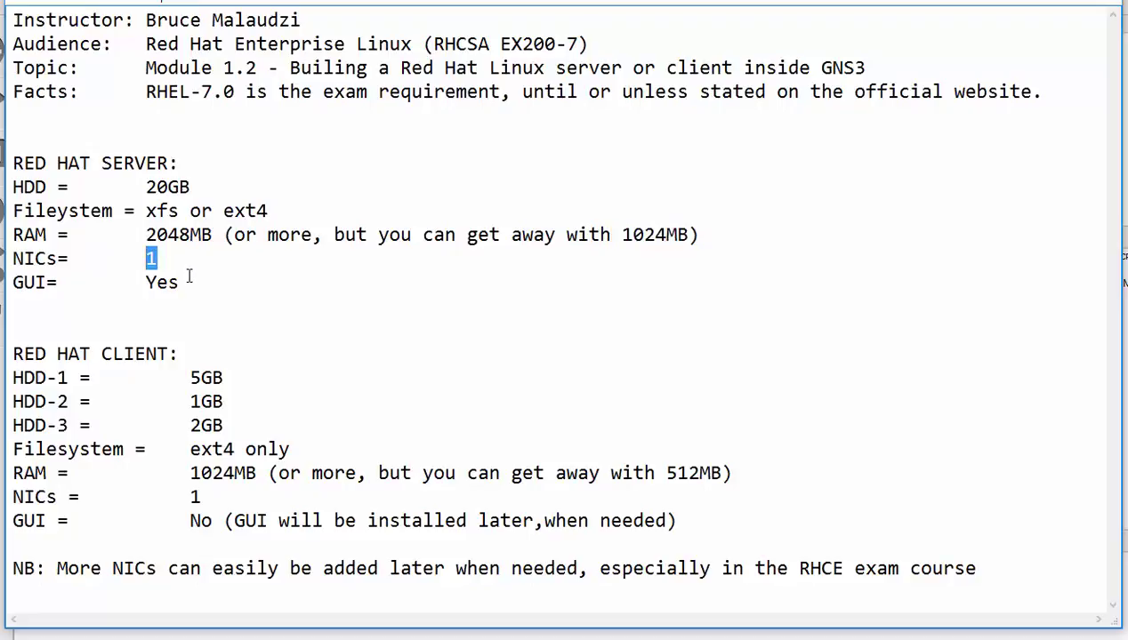
{"action": "left_click_drag", "start_coordinate": [183, 283], "coordinate": [135, 283]}
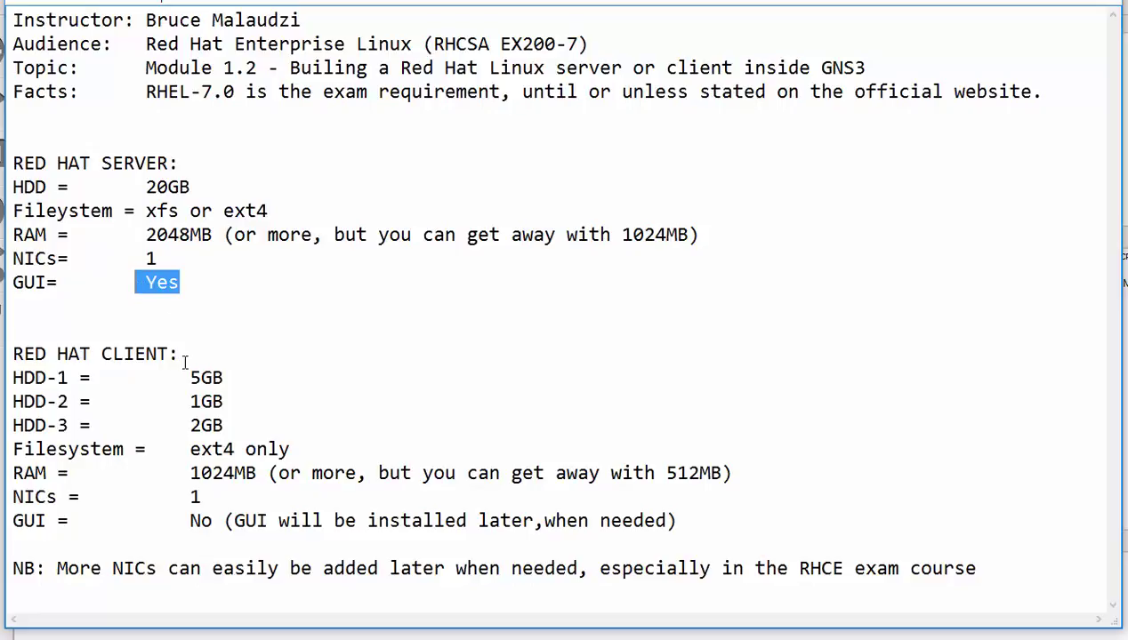
Step: Highlight the client needs: 5GB and 1GB disks, ext4, 1024MB RAM (512MB minimum), one NIC, no GUI
{"action": "left_click_drag", "start_coordinate": [180, 354], "coordinate": [12, 354]}
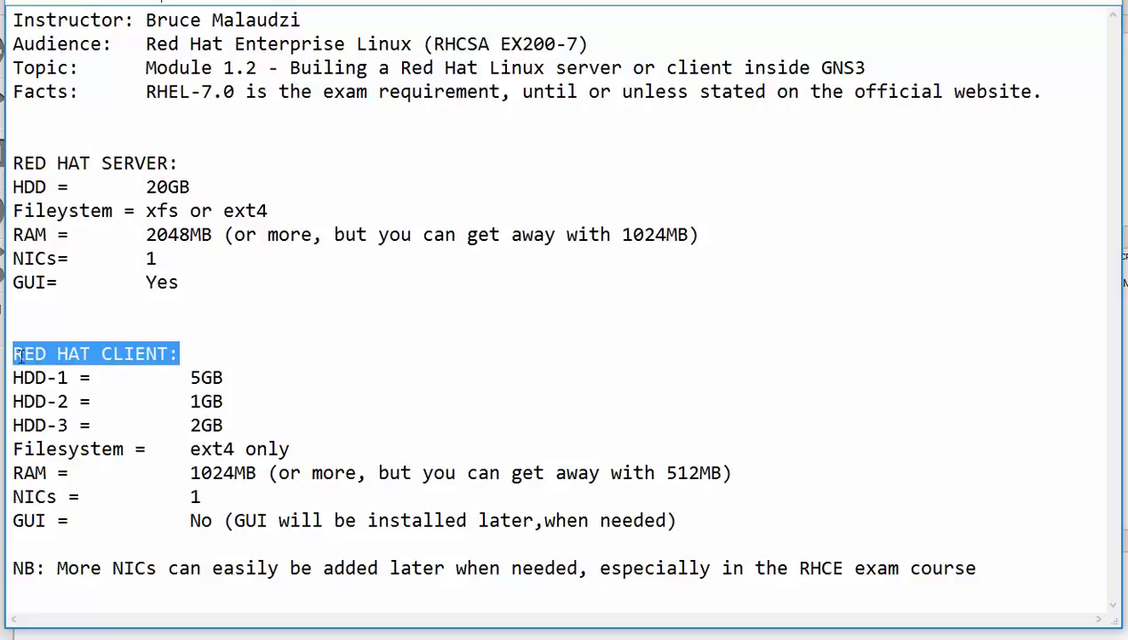
{"action": "left_click_drag", "start_coordinate": [228, 377], "coordinate": [192, 378]}
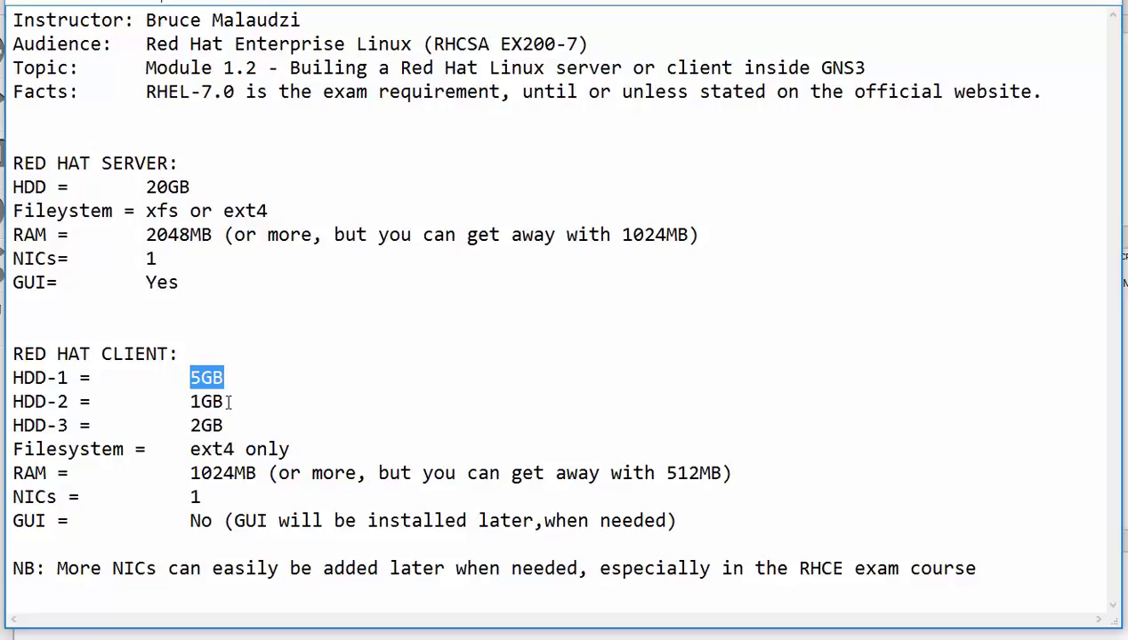
{"action": "left_click_drag", "start_coordinate": [229, 402], "coordinate": [192, 425]}
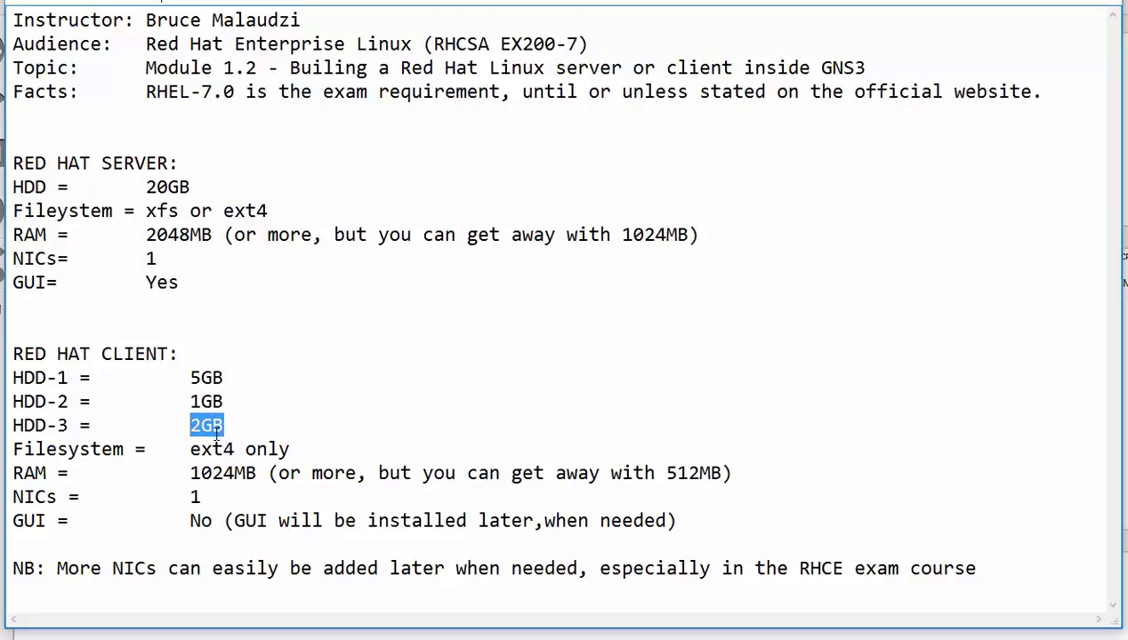
{"action": "left_click_drag", "start_coordinate": [293, 449], "coordinate": [188, 451]}
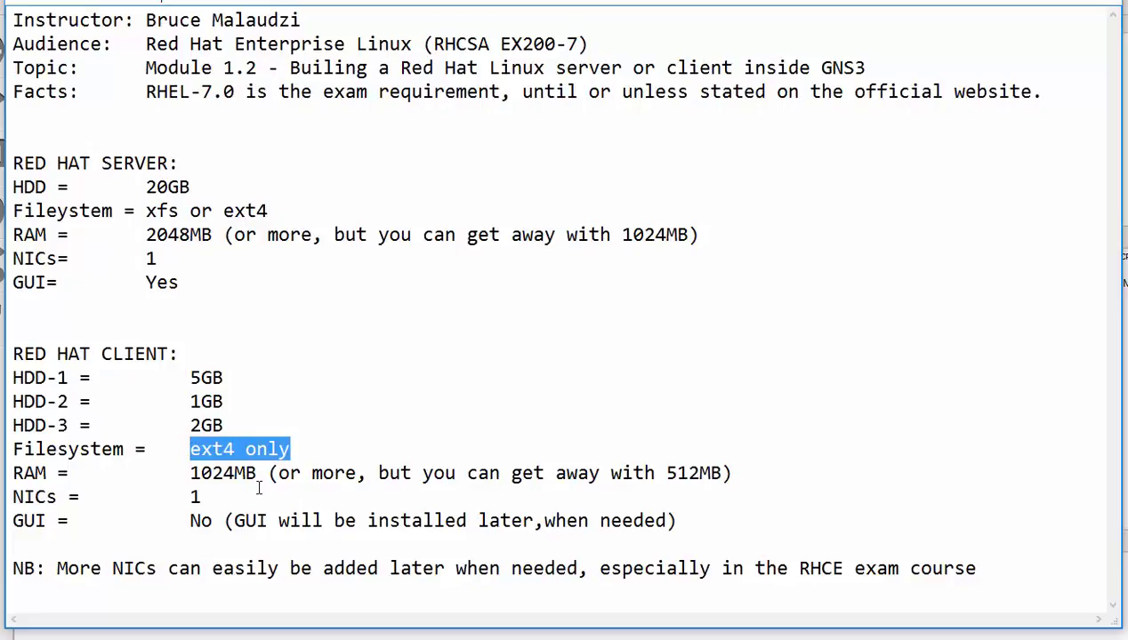
{"action": "left_click_drag", "start_coordinate": [258, 474], "coordinate": [189, 474]}
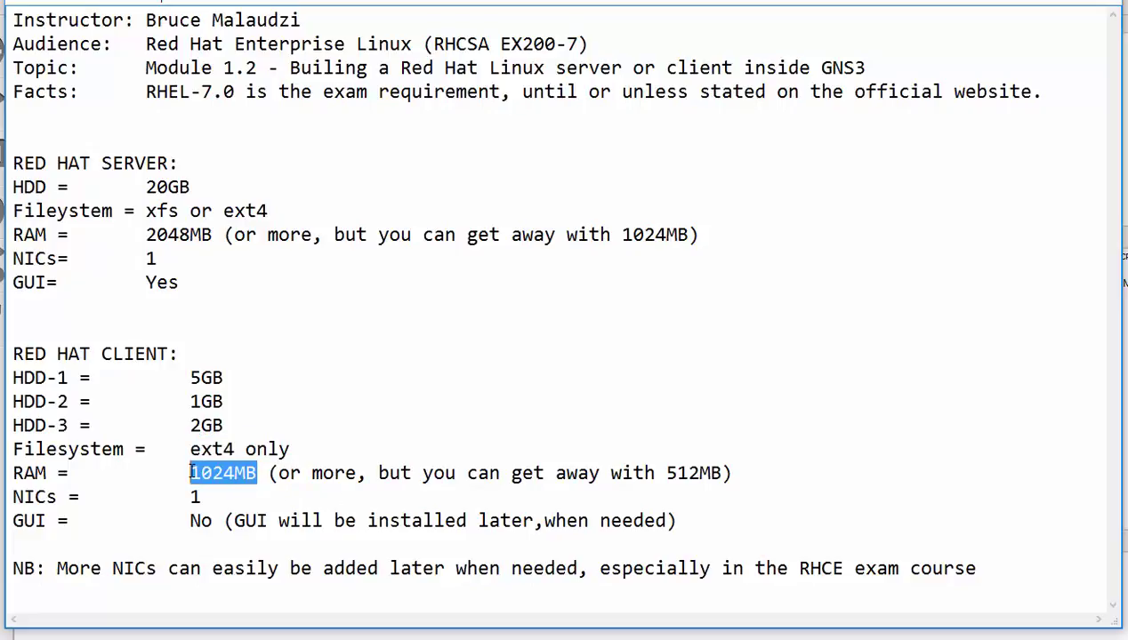
{"action": "left_click_drag", "start_coordinate": [722, 474], "coordinate": [665, 474]}
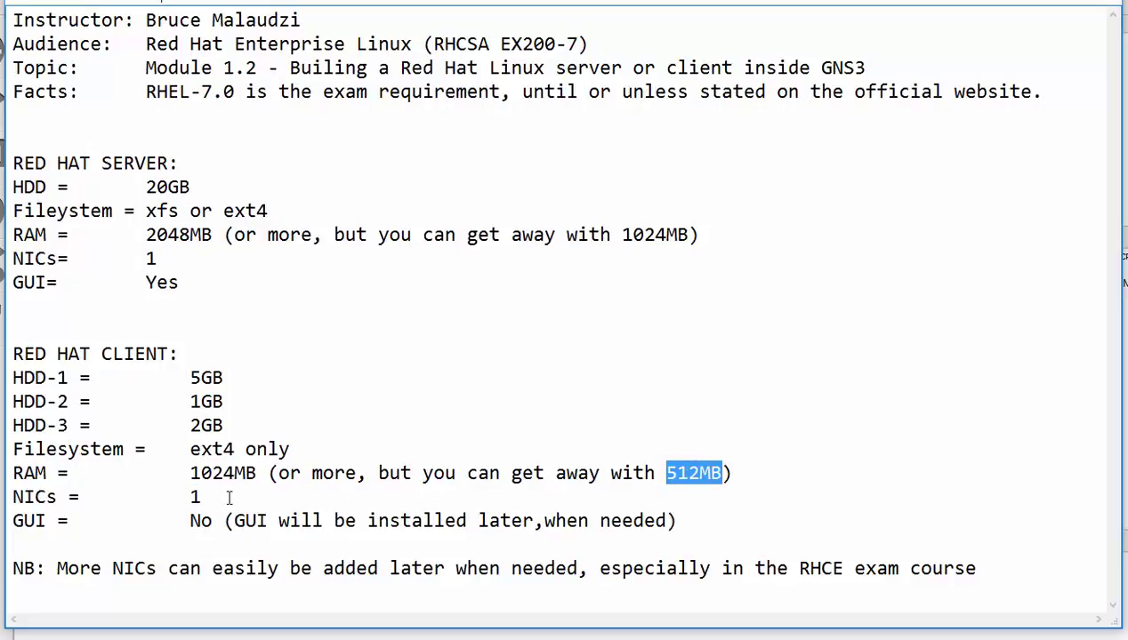
{"action": "left_click_drag", "start_coordinate": [218, 497], "coordinate": [163, 498]}
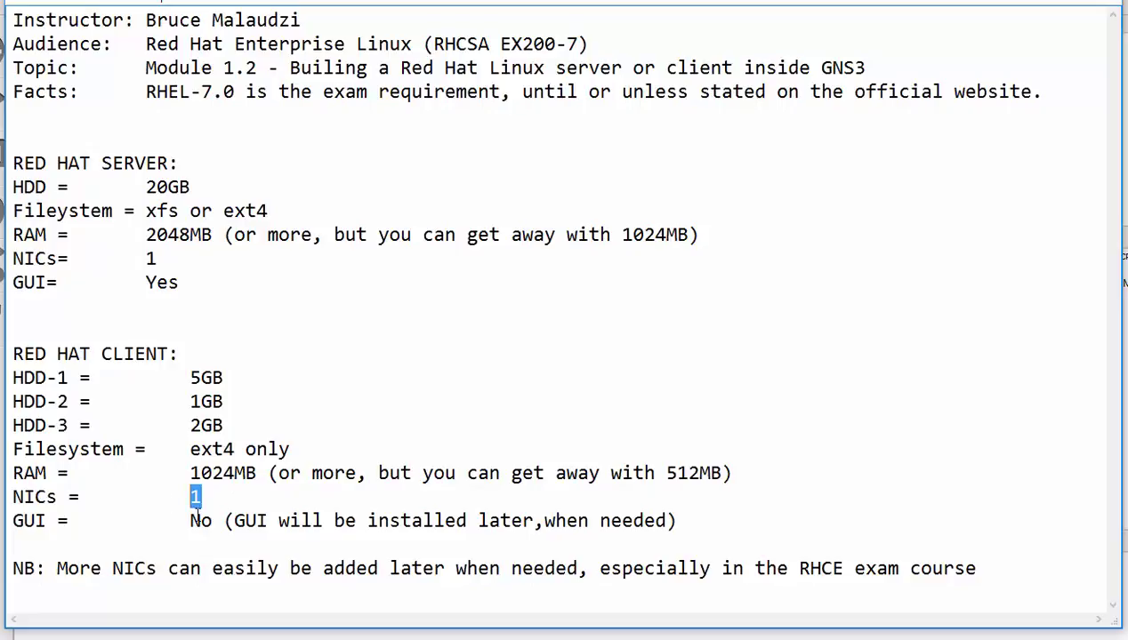
{"action": "left_click_drag", "start_coordinate": [186, 521], "coordinate": [213, 522]}
{"action": "left_click_drag", "start_coordinate": [61, 568], "coordinate": [976, 569]}
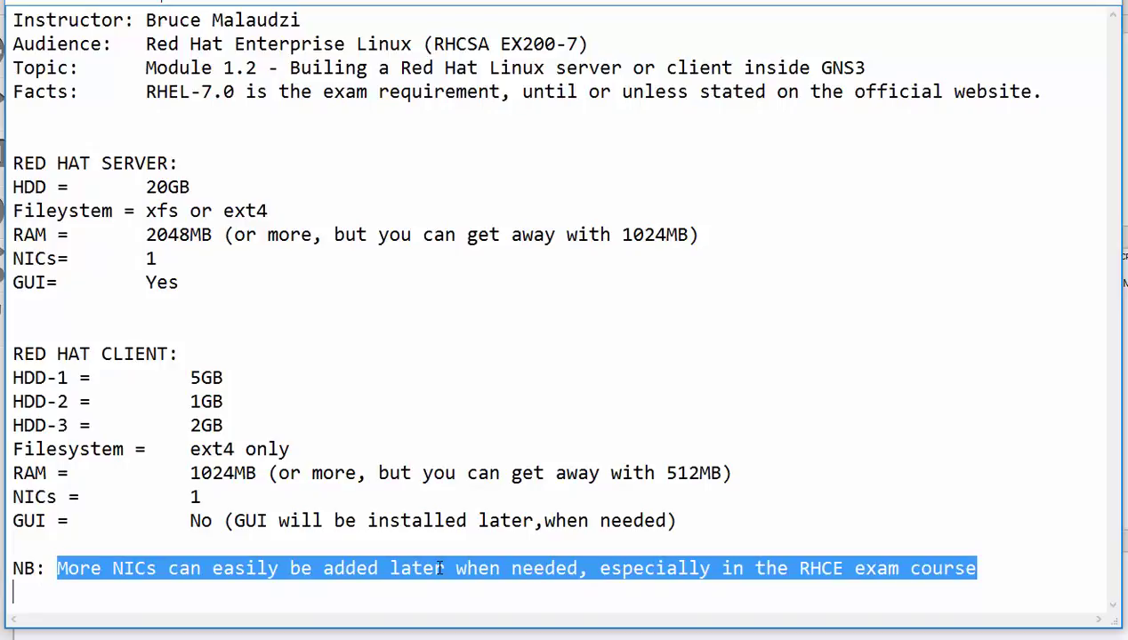
{"action": "left_click", "coordinate": [734, 313]}
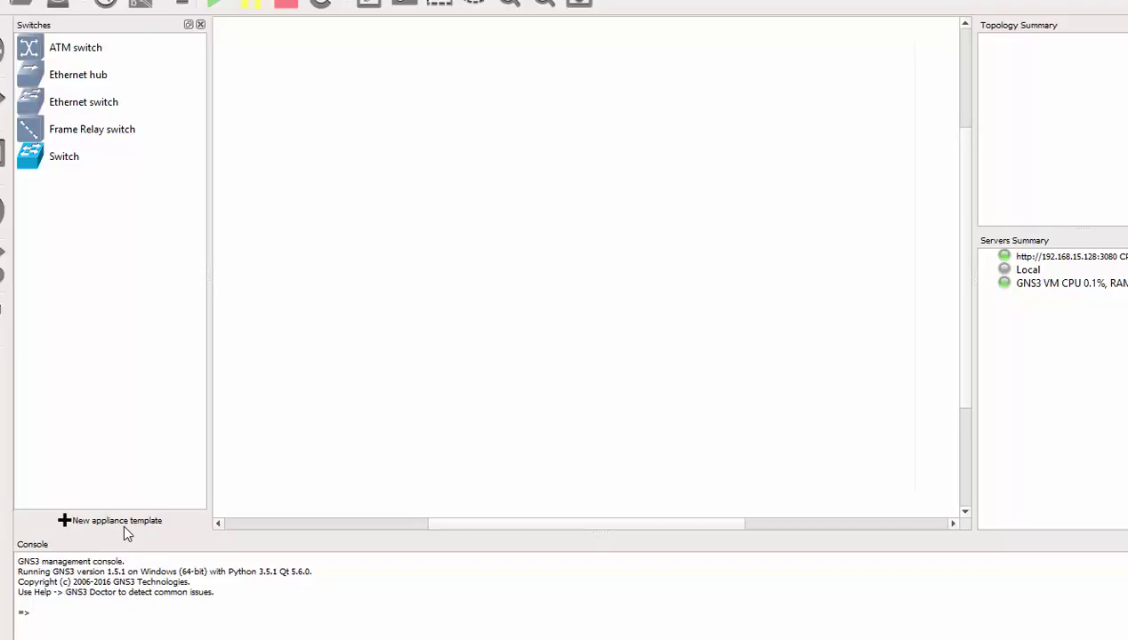
Step: Begin a new appliance template of type Qemu virtual machine
{"action": "left_click", "coordinate": [123, 524]}
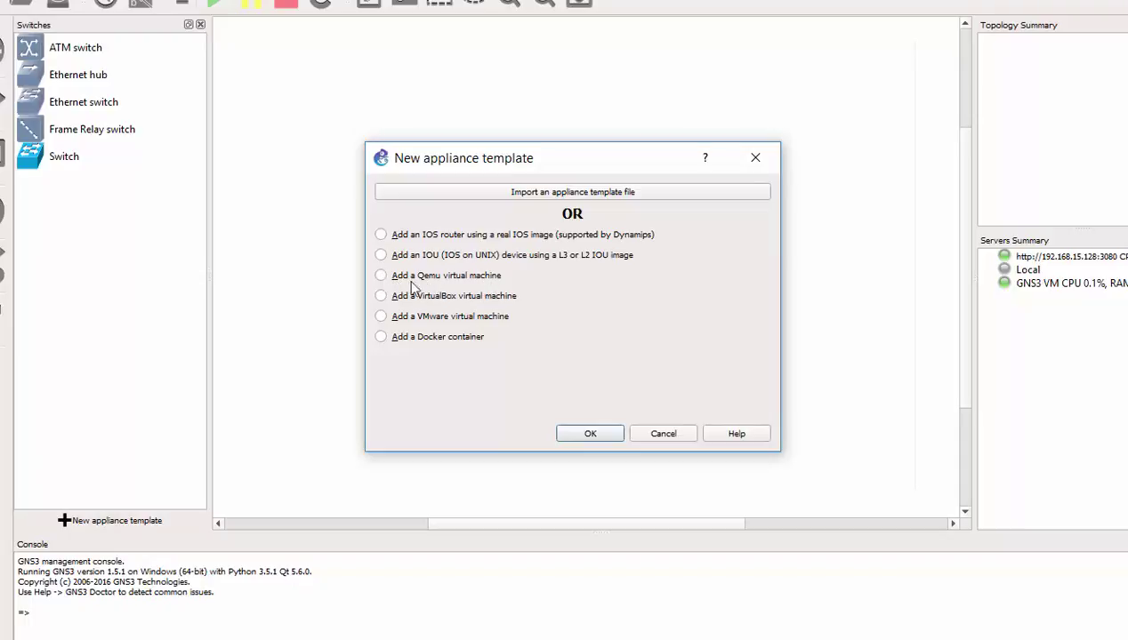
{"action": "left_click", "coordinate": [381, 277]}
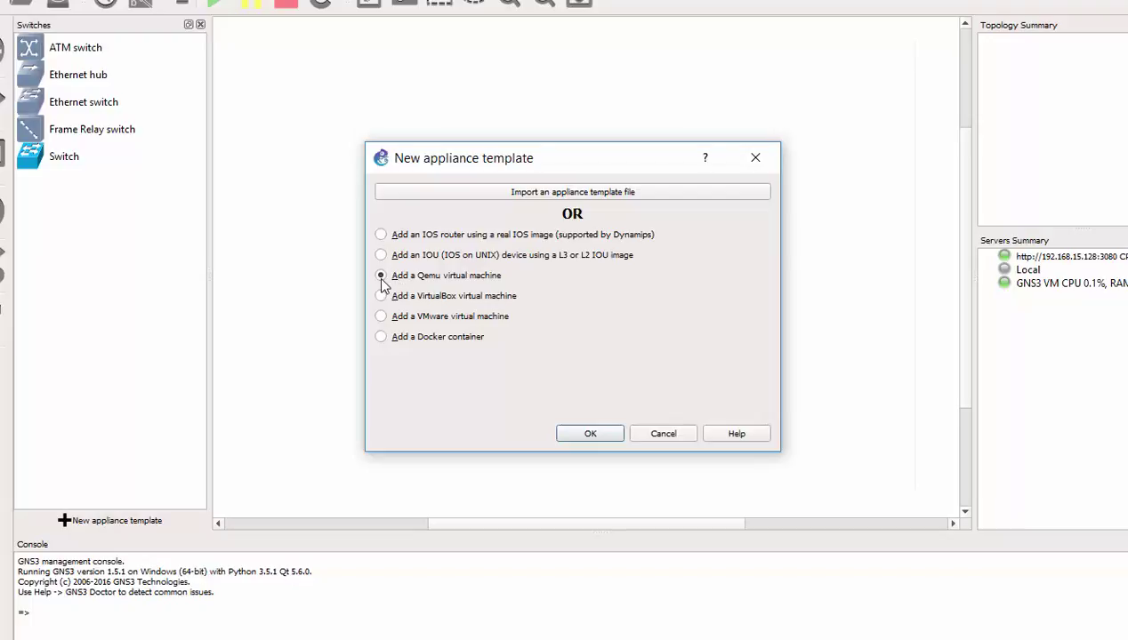
{"action": "left_click", "coordinate": [590, 434]}
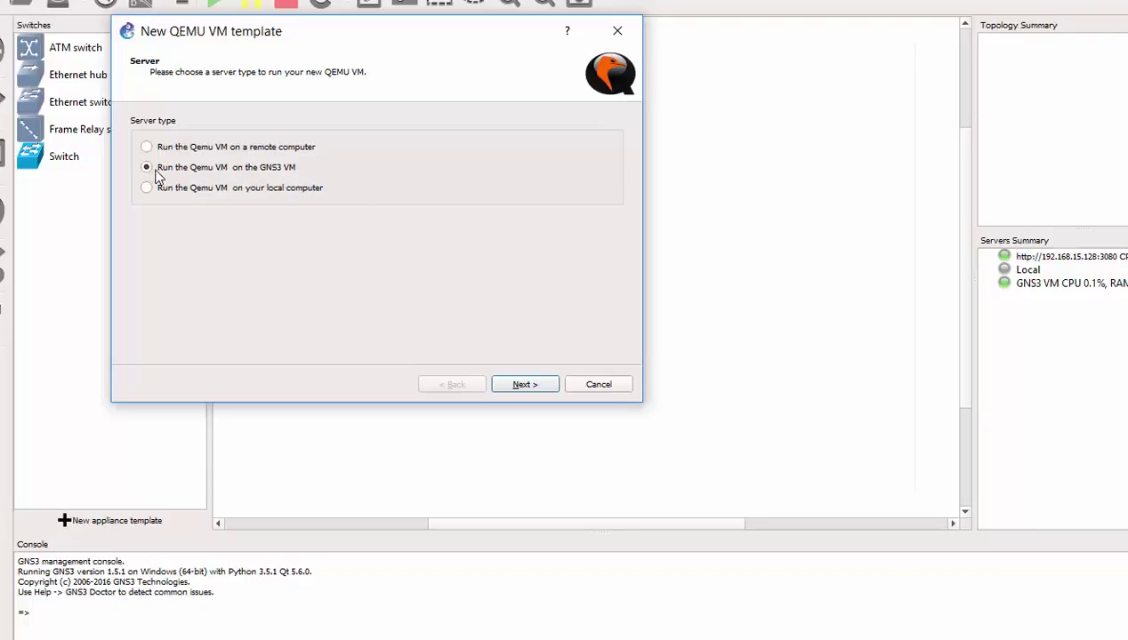
Step: Name the template Server, give it 2048 MB RAM and the qemu-system-x86_64 binary
{"action": "left_click", "coordinate": [524, 388]}
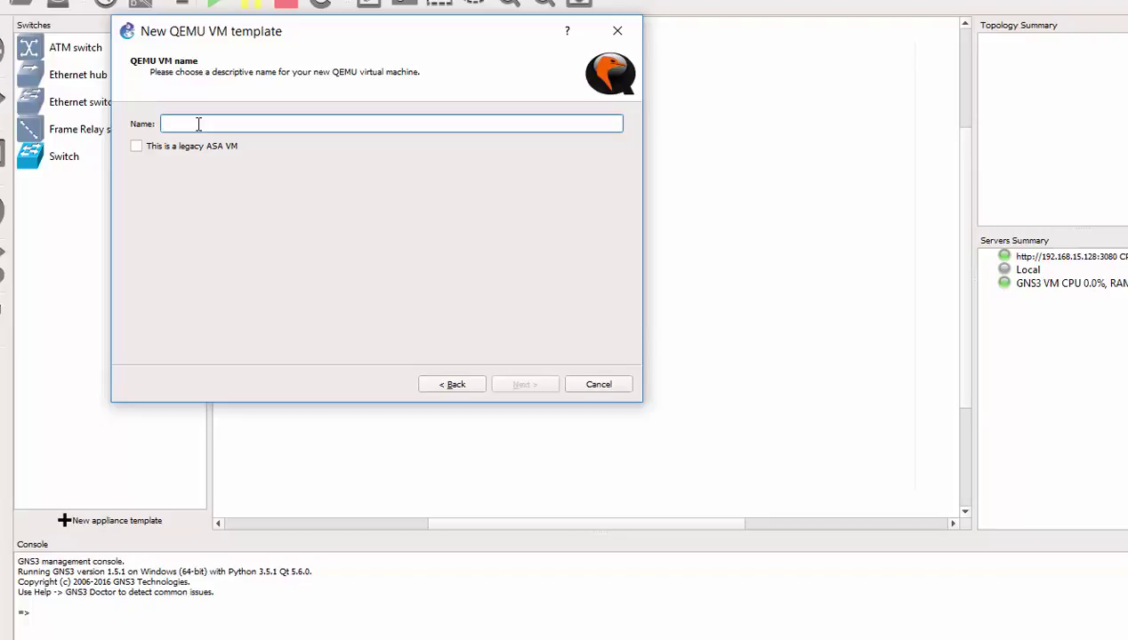
{"action": "type", "text": "Server"}
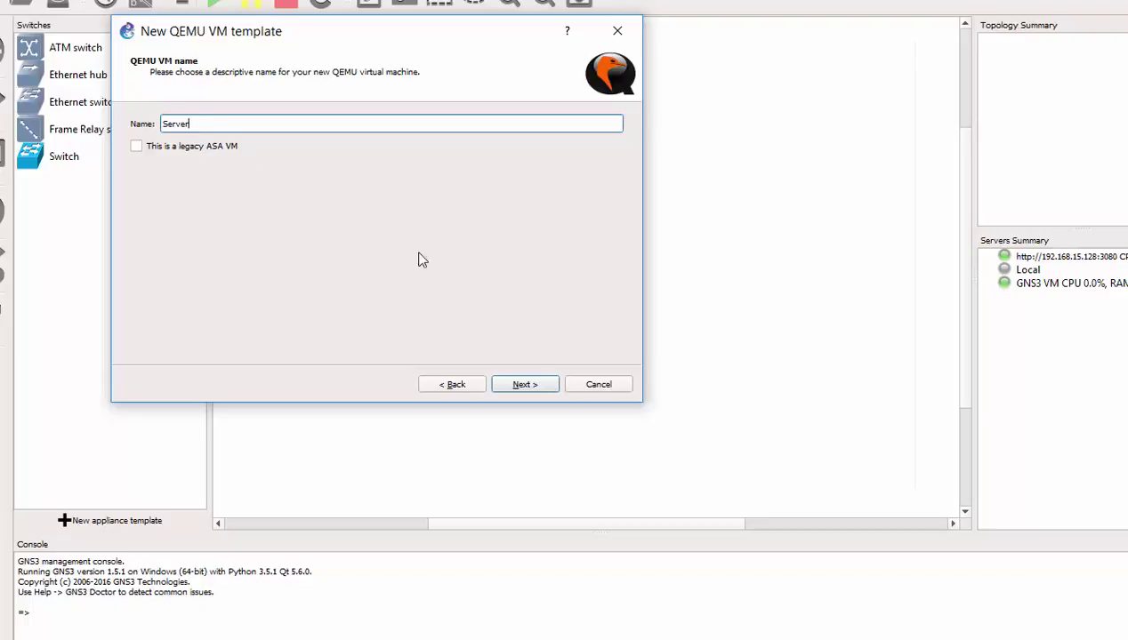
{"action": "left_click", "coordinate": [524, 387]}
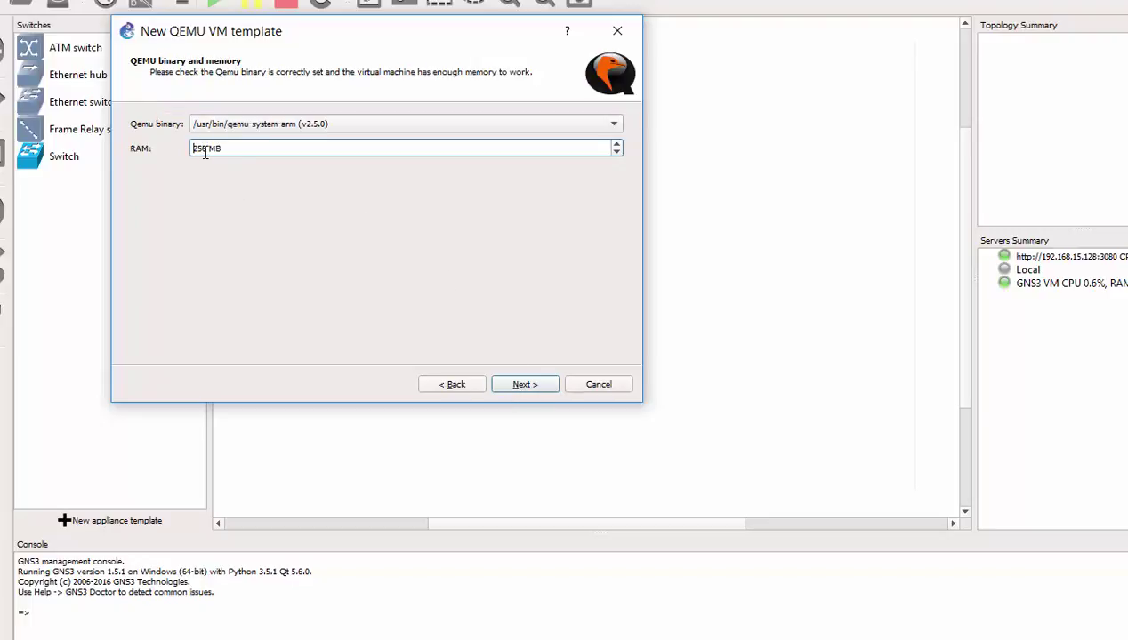
{"action": "left_click_drag", "start_coordinate": [207, 149], "coordinate": [183, 150]}
{"action": "type", "text": "2048"}
{"action": "left_click", "coordinate": [312, 127]}
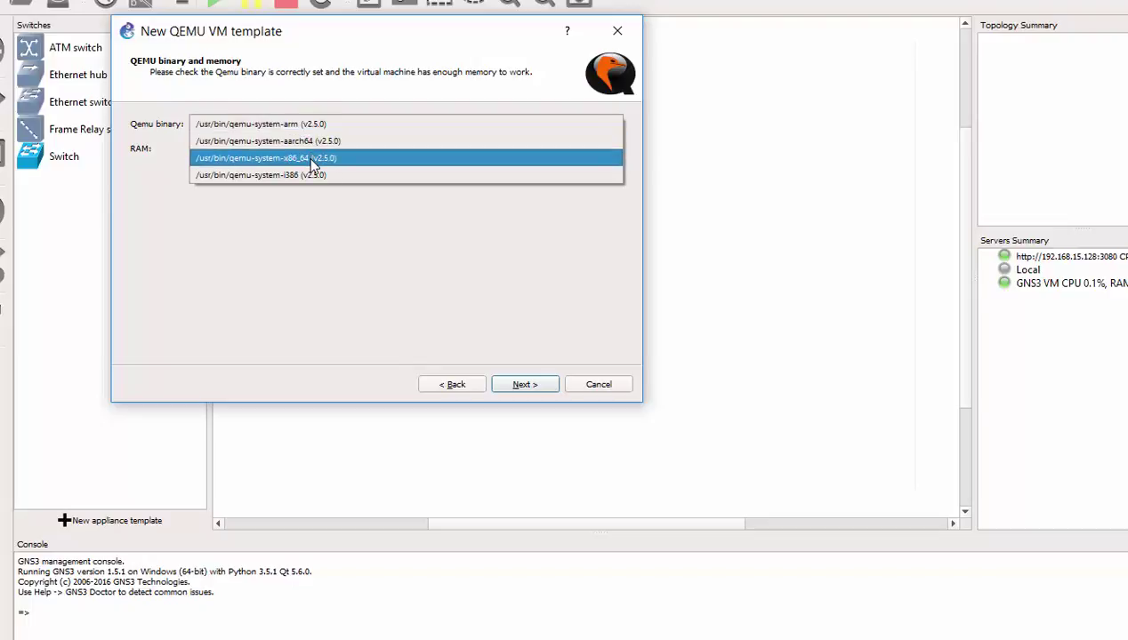
{"action": "left_click", "coordinate": [312, 160]}
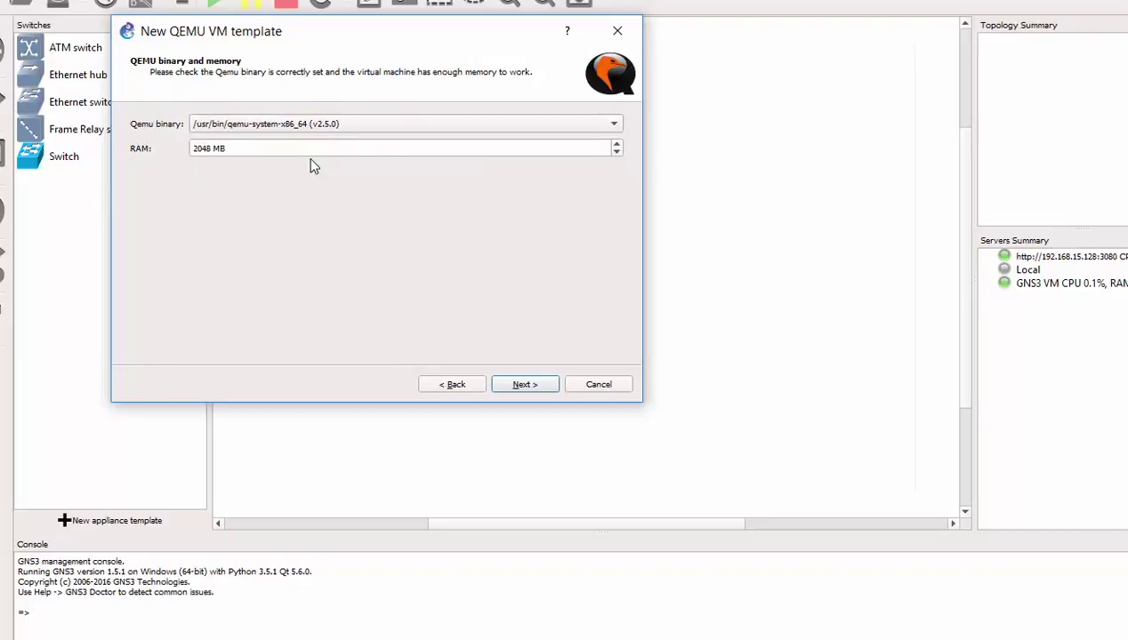
{"action": "left_click", "coordinate": [532, 386]}
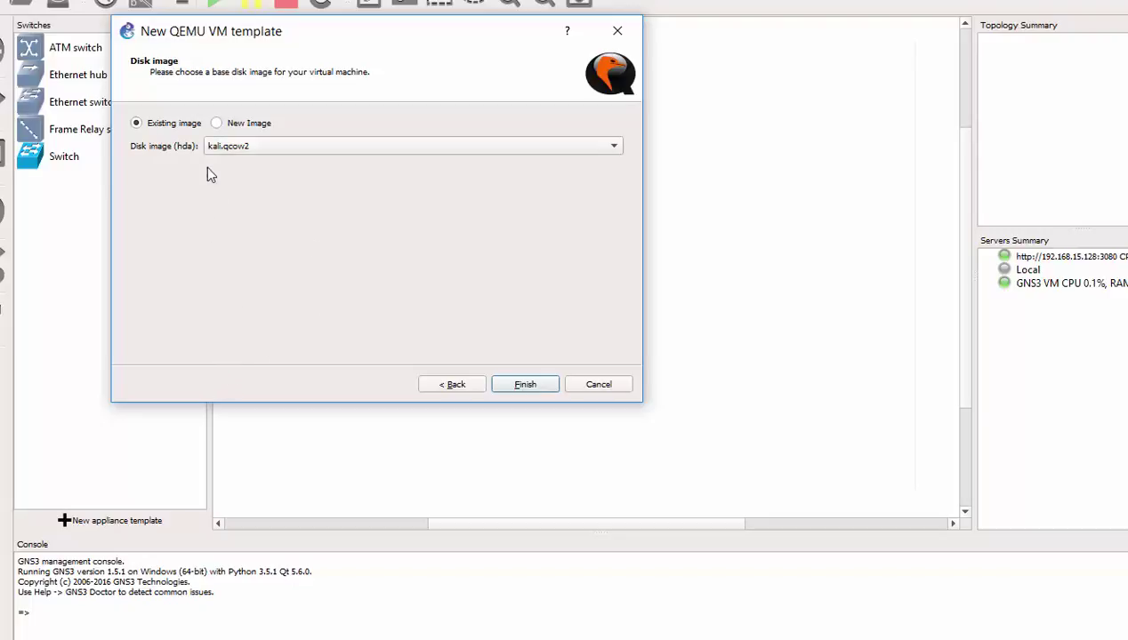
Step: Create a new 20000 MiB Qcow2 disk image Server-hda.qcow2 and finish the Server template
{"action": "left_click", "coordinate": [217, 124]}
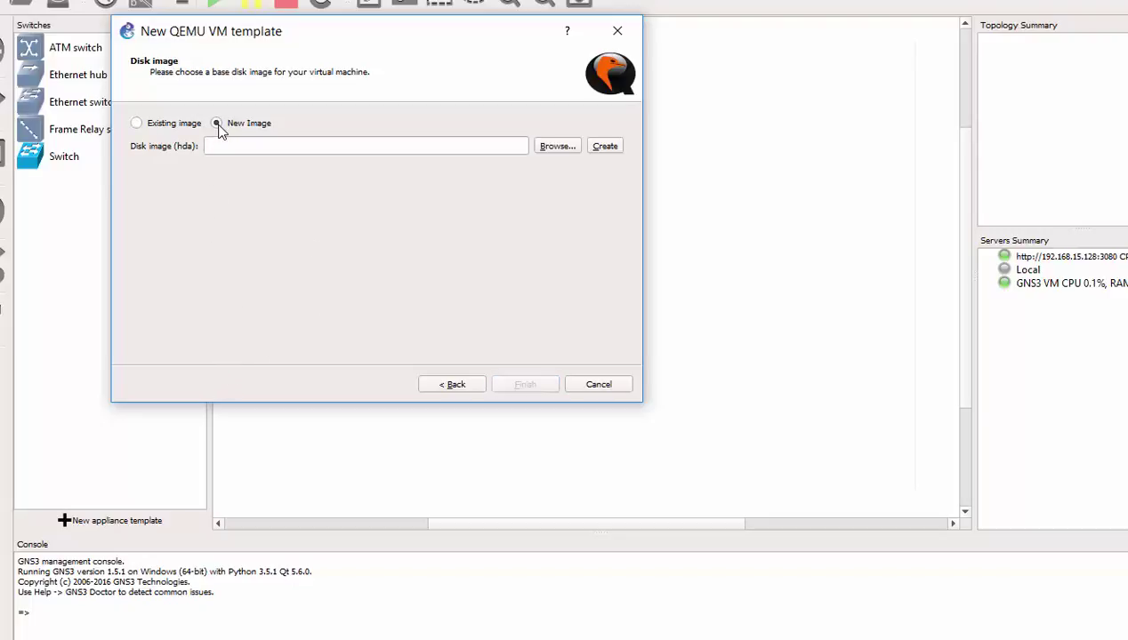
{"action": "left_click", "coordinate": [608, 149]}
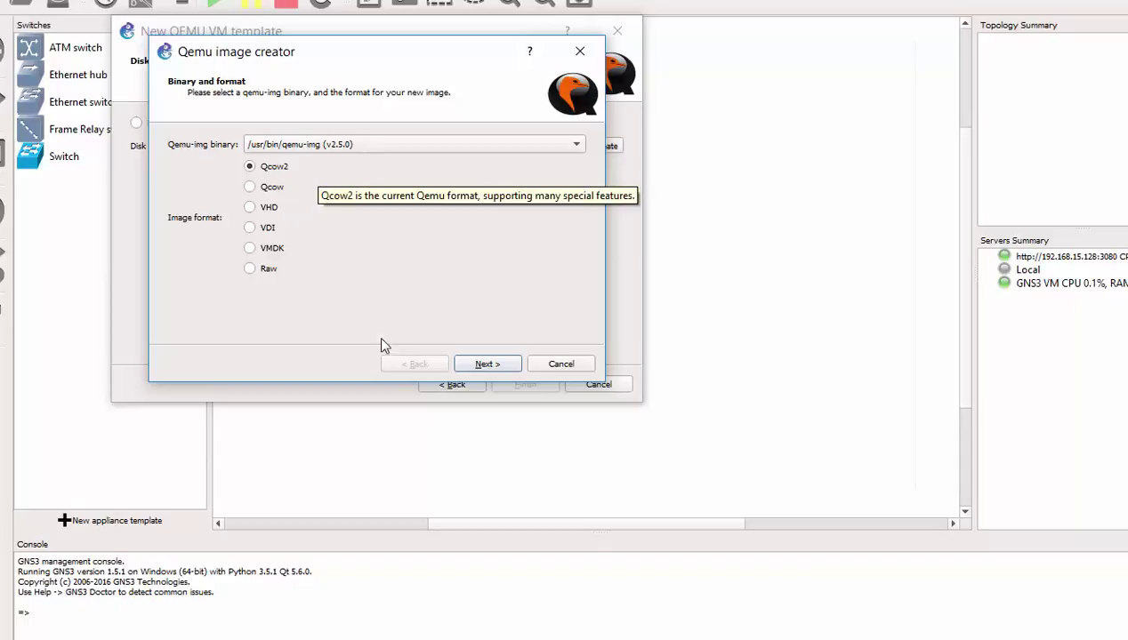
{"action": "left_click", "coordinate": [487, 365]}
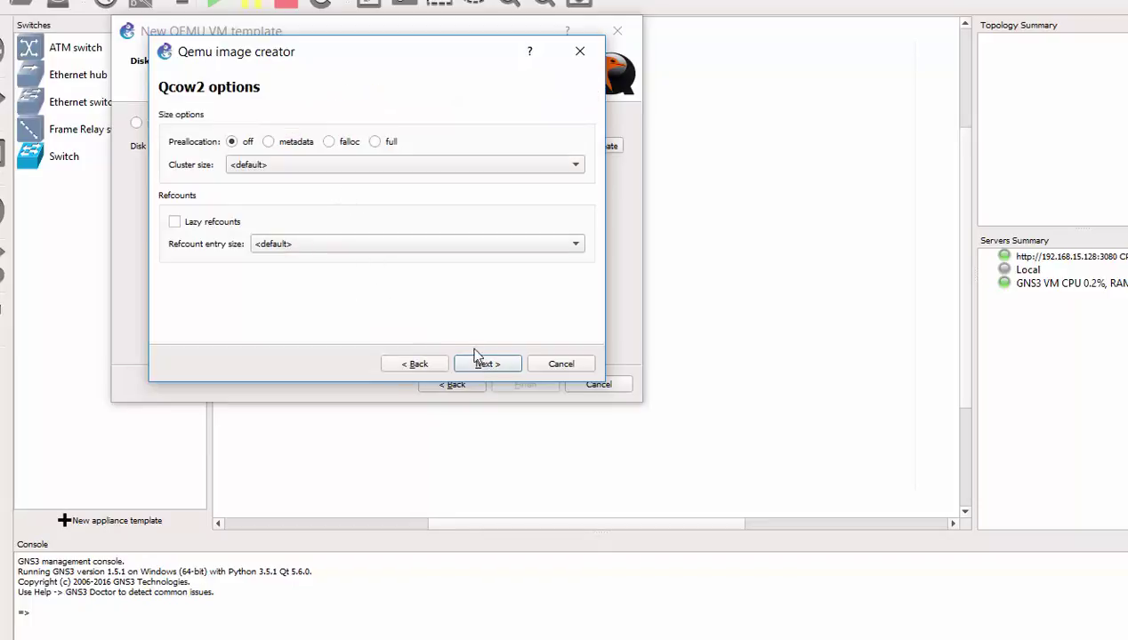
{"action": "left_click", "coordinate": [487, 365]}
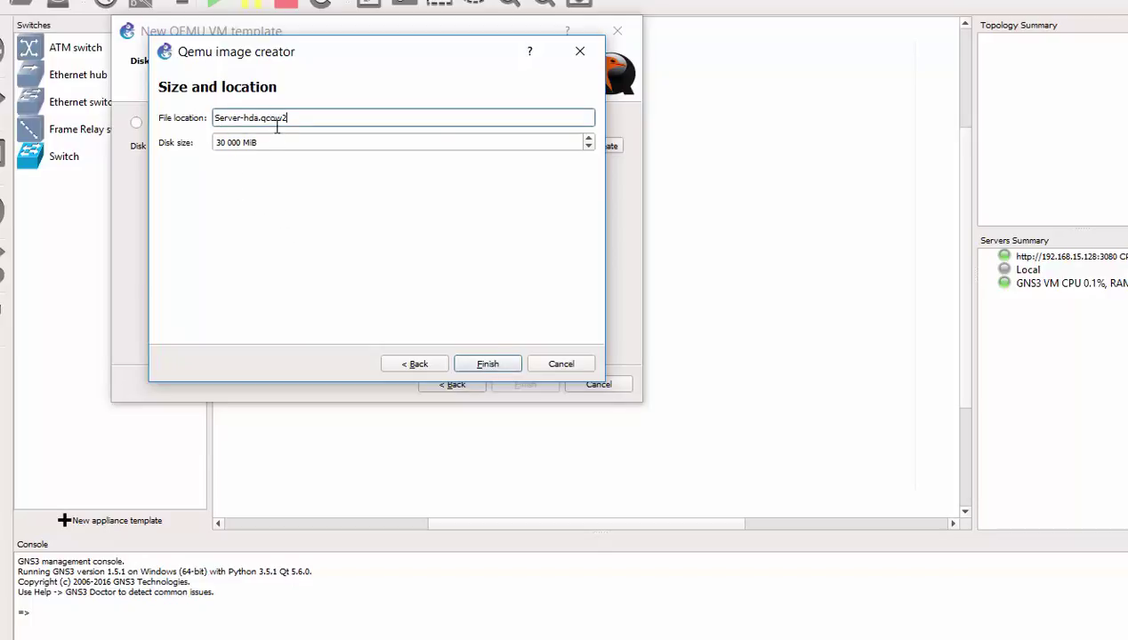
{"action": "left_click_drag", "start_coordinate": [246, 142], "coordinate": [215, 143]}
{"action": "left_click", "coordinate": [232, 145]}
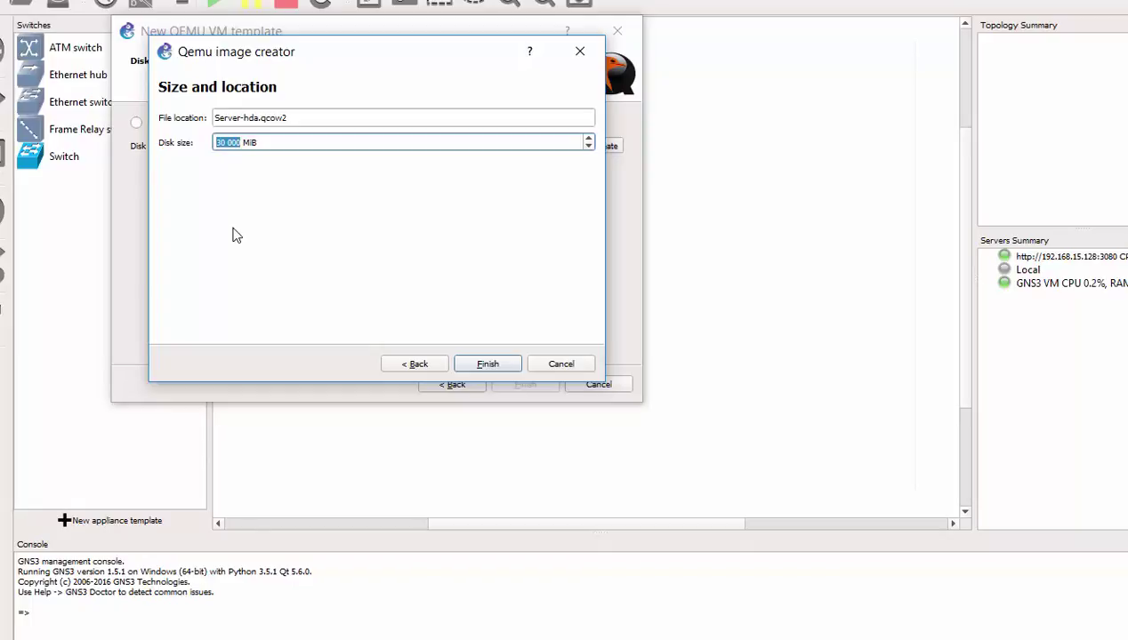
{"action": "type", "text": "20000"}
{"action": "left_click", "coordinate": [487, 365]}
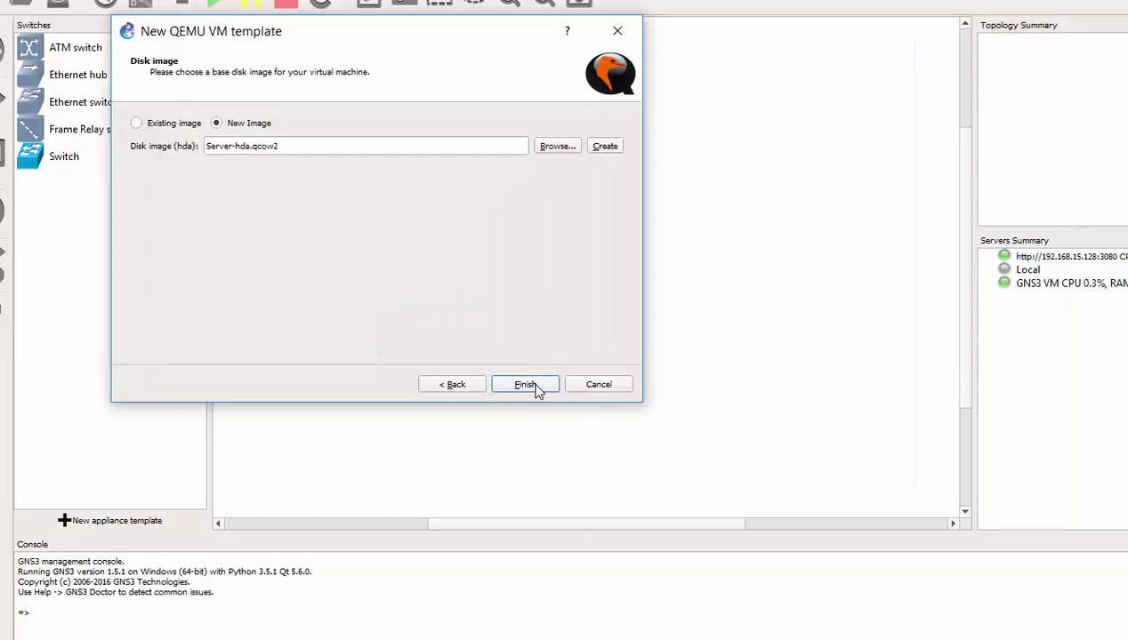
{"action": "left_click", "coordinate": [524, 385]}
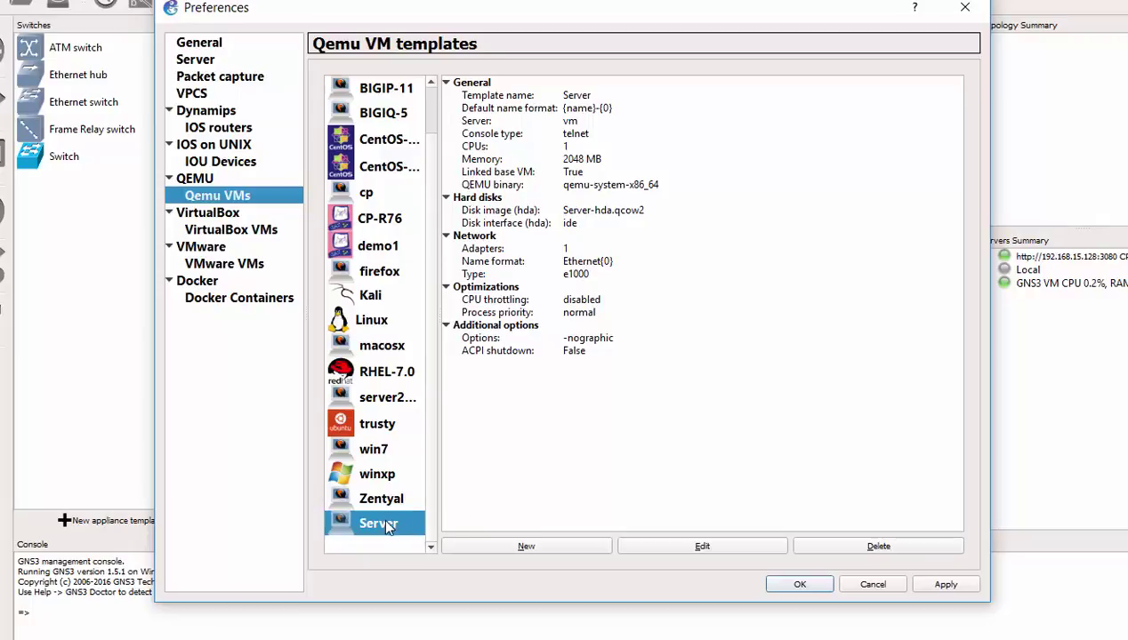
Step: Edit the Server template from Preferences > Qemu VMs
{"action": "left_click", "coordinate": [723, 552]}
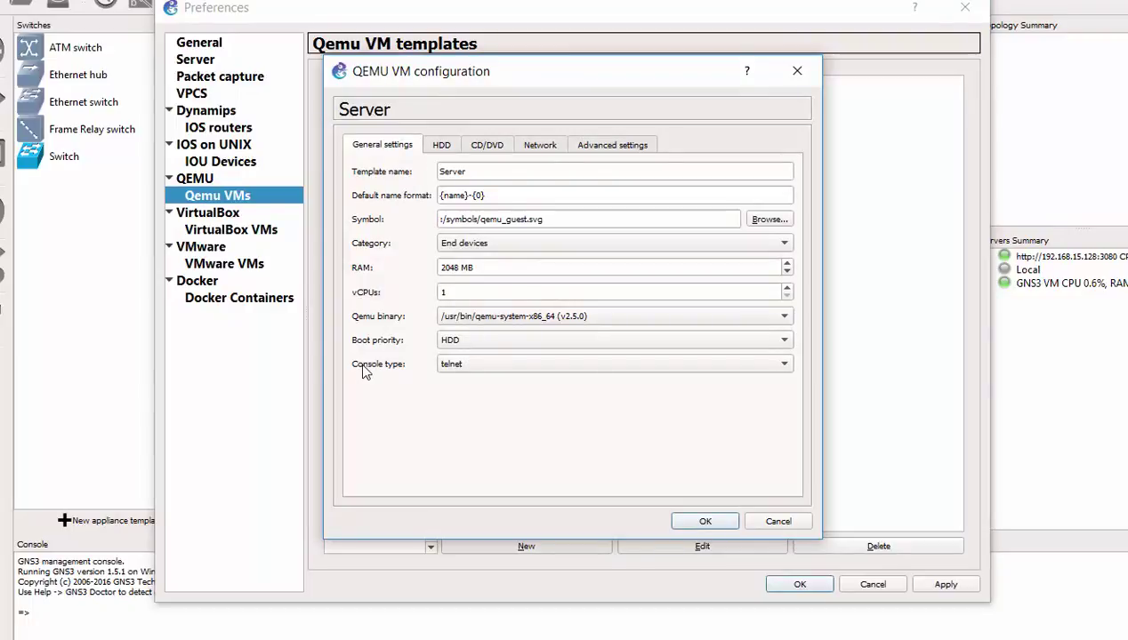
Step: Change the Server template's console type from telnet to vnc
{"action": "left_click", "coordinate": [483, 369]}
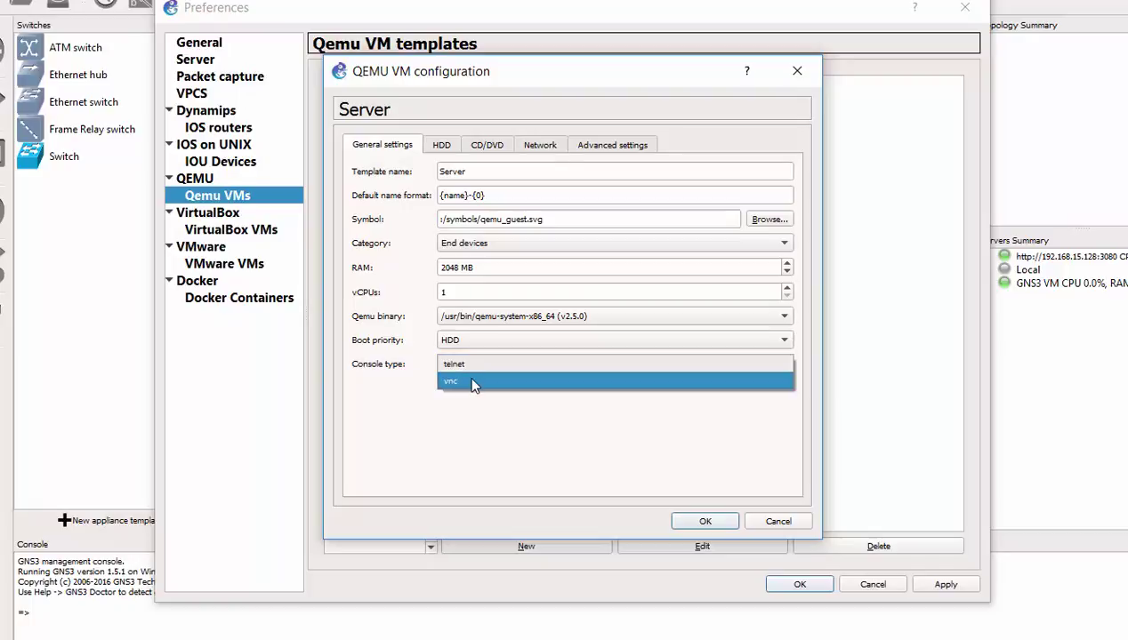
{"action": "left_click", "coordinate": [474, 383]}
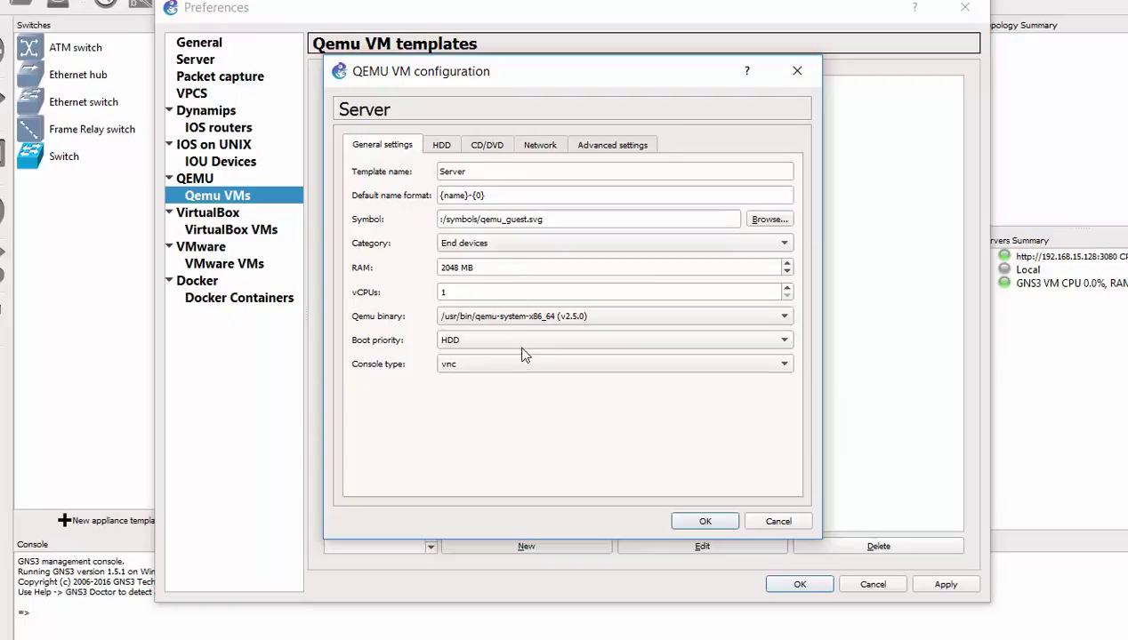
{"action": "left_click", "coordinate": [442, 147]}
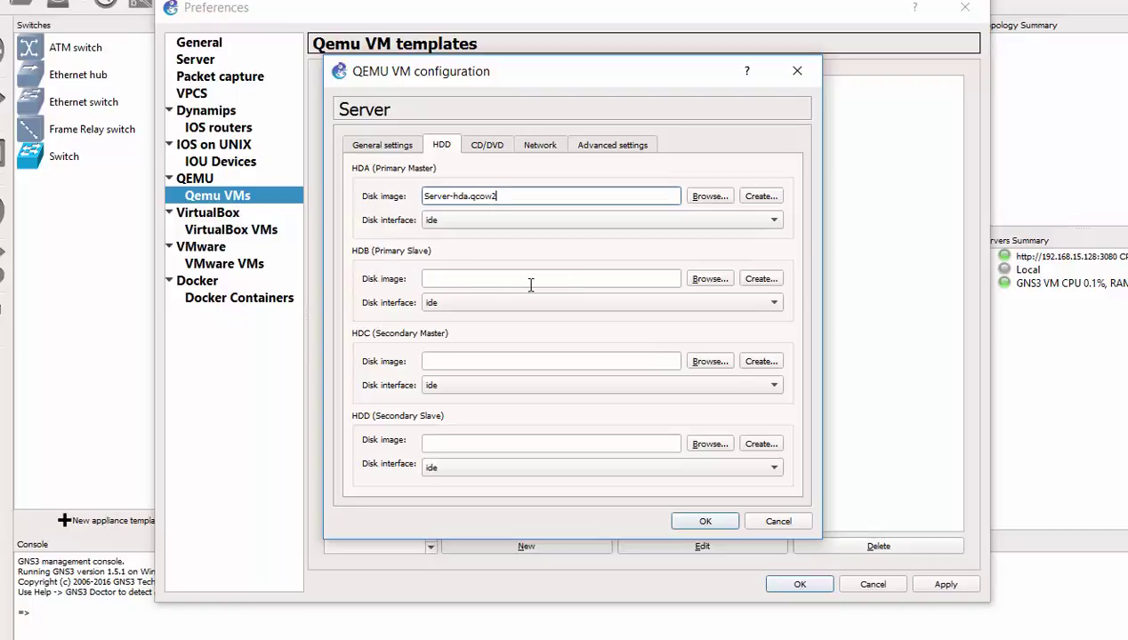
{"action": "left_click", "coordinate": [761, 279]}
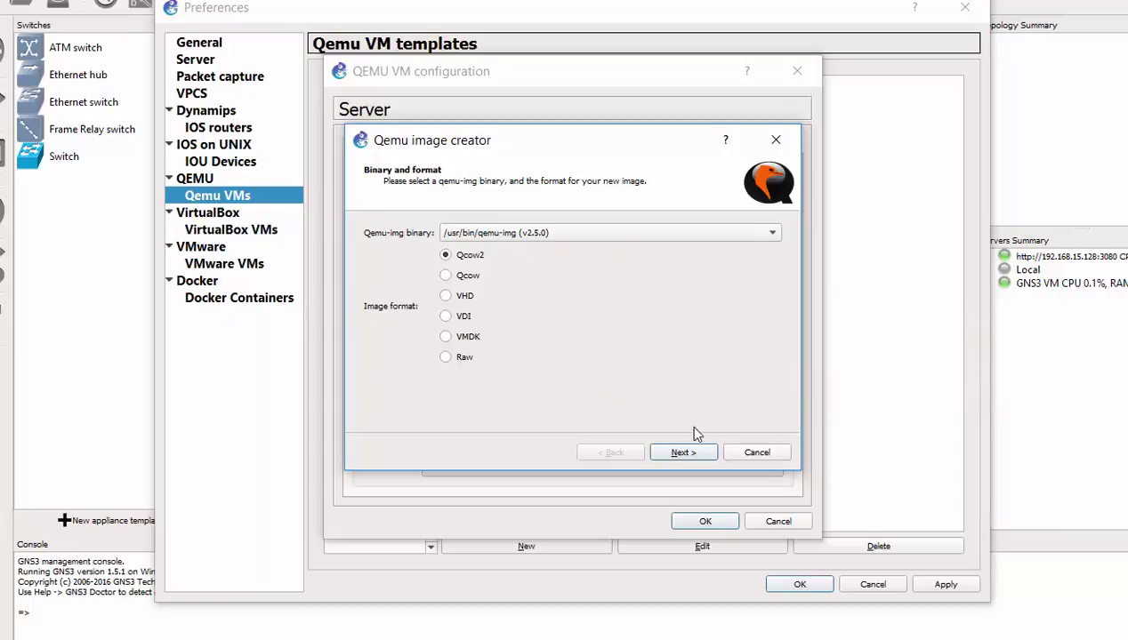
{"action": "left_click", "coordinate": [757, 454]}
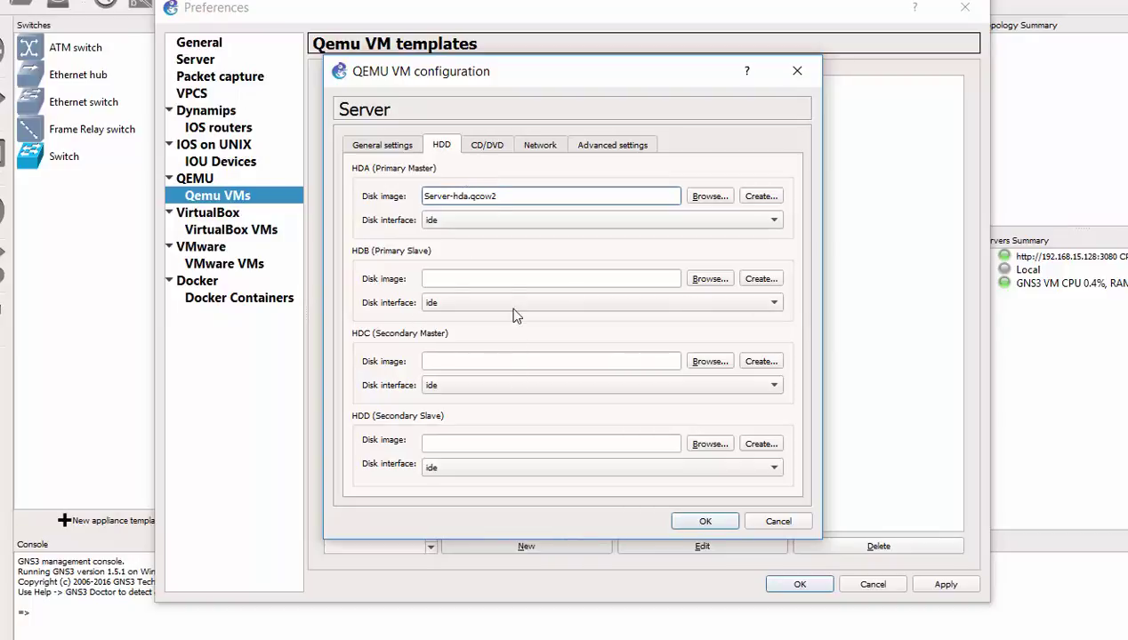
Step: Pick RHEL-7.0 Server (working) from the OS folder as the CD/DVD image
{"action": "left_click", "coordinate": [484, 149]}
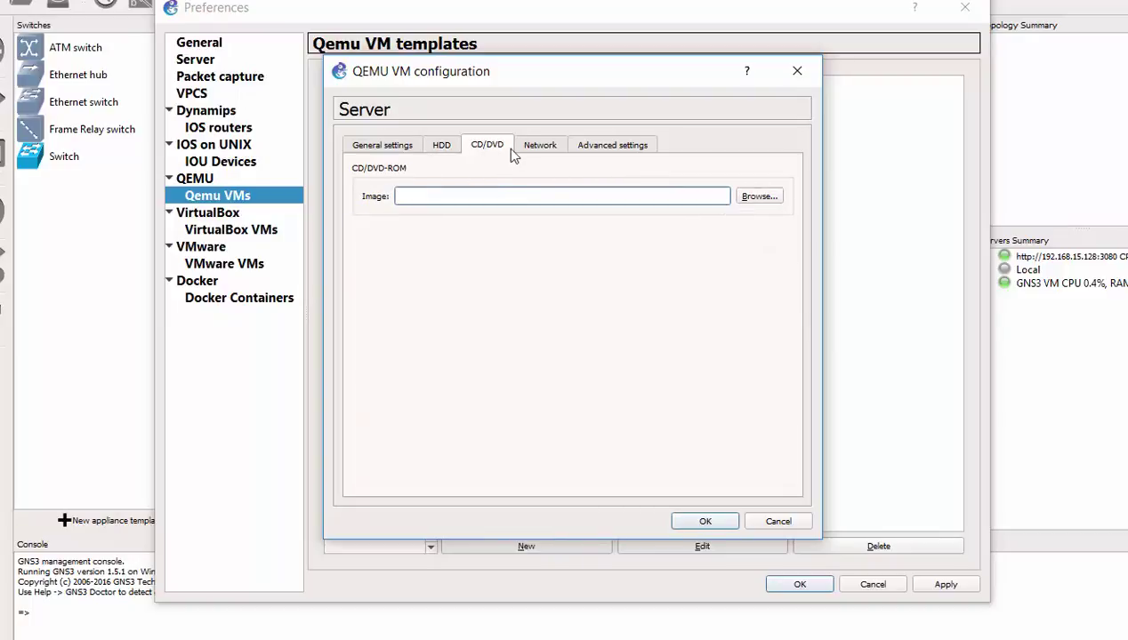
{"action": "left_click", "coordinate": [757, 198]}
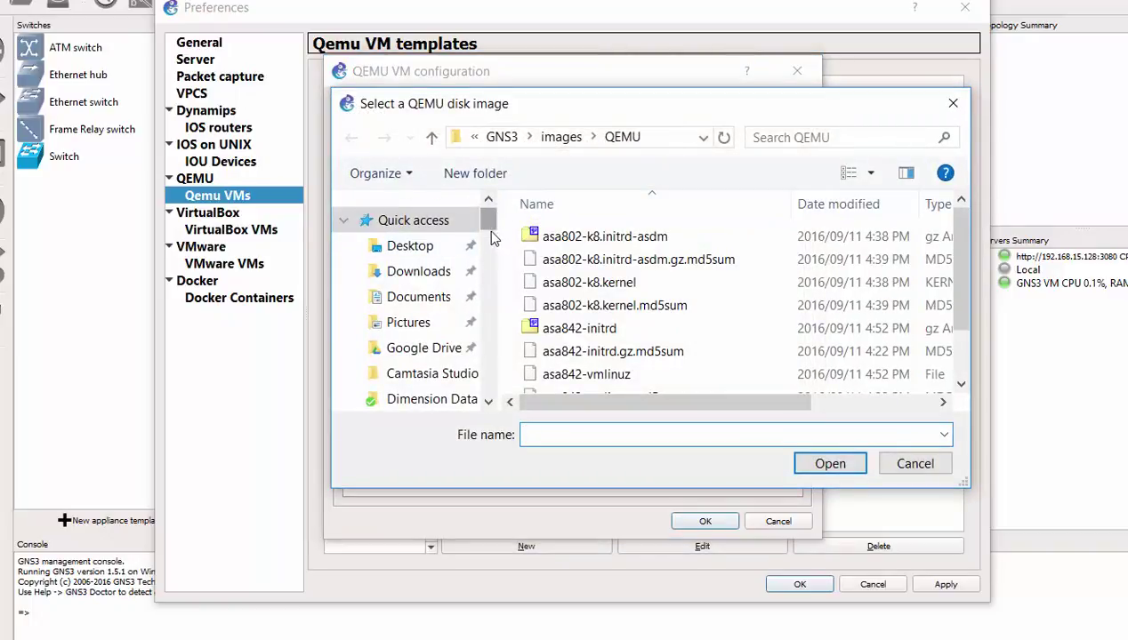
{"action": "left_click_drag", "start_coordinate": [487, 229], "coordinate": [496, 355]}
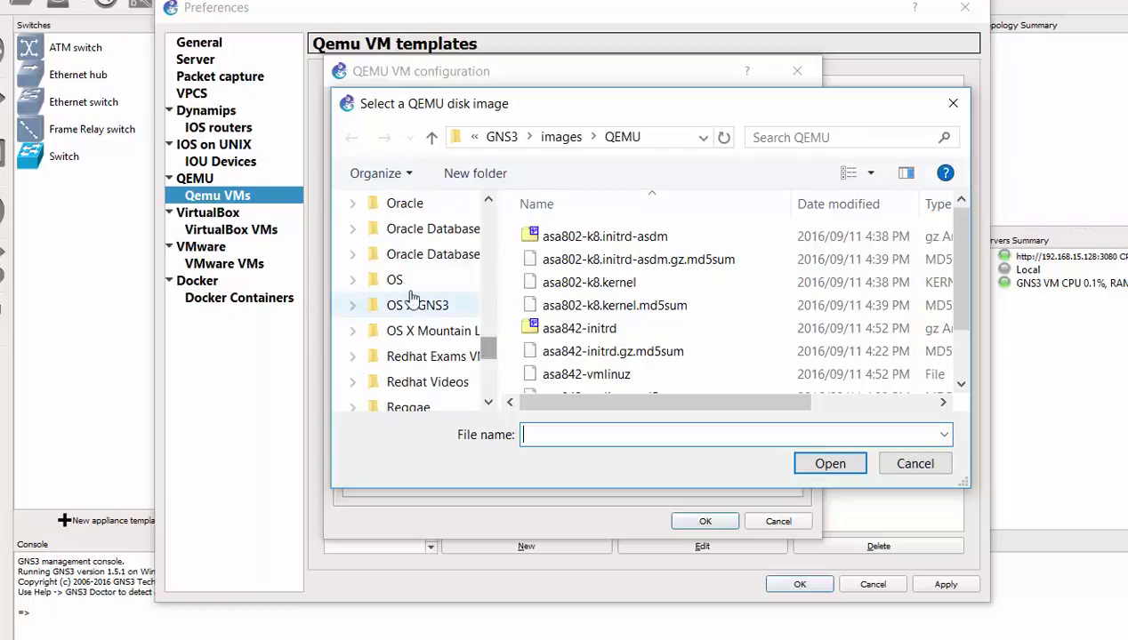
{"action": "left_click", "coordinate": [395, 281]}
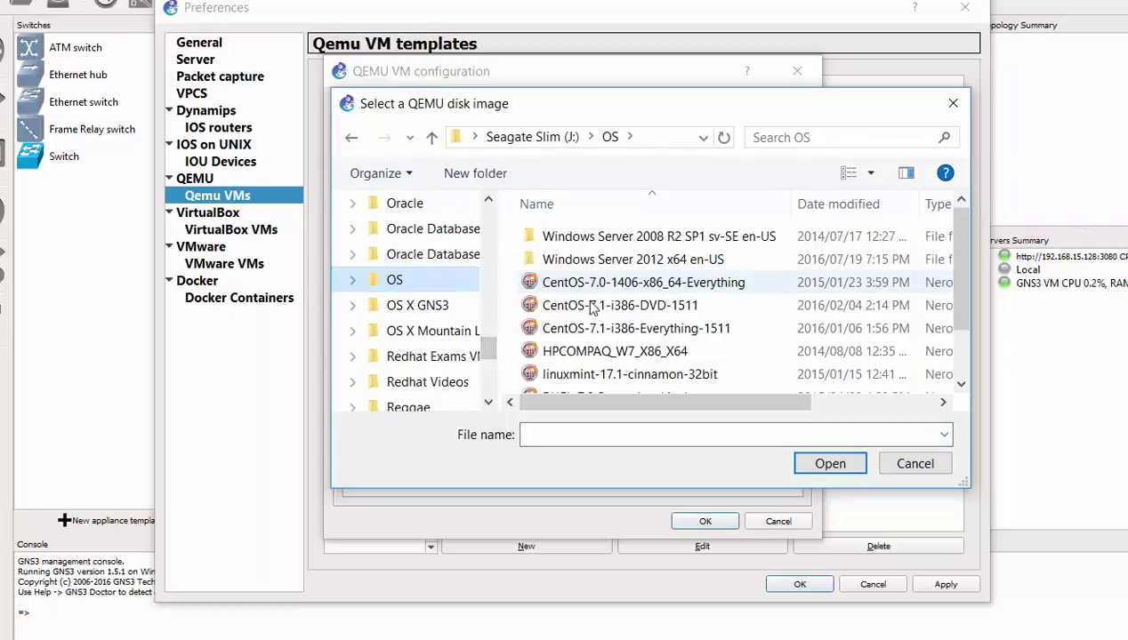
{"action": "left_click_drag", "start_coordinate": [956, 269], "coordinate": [963, 311]}
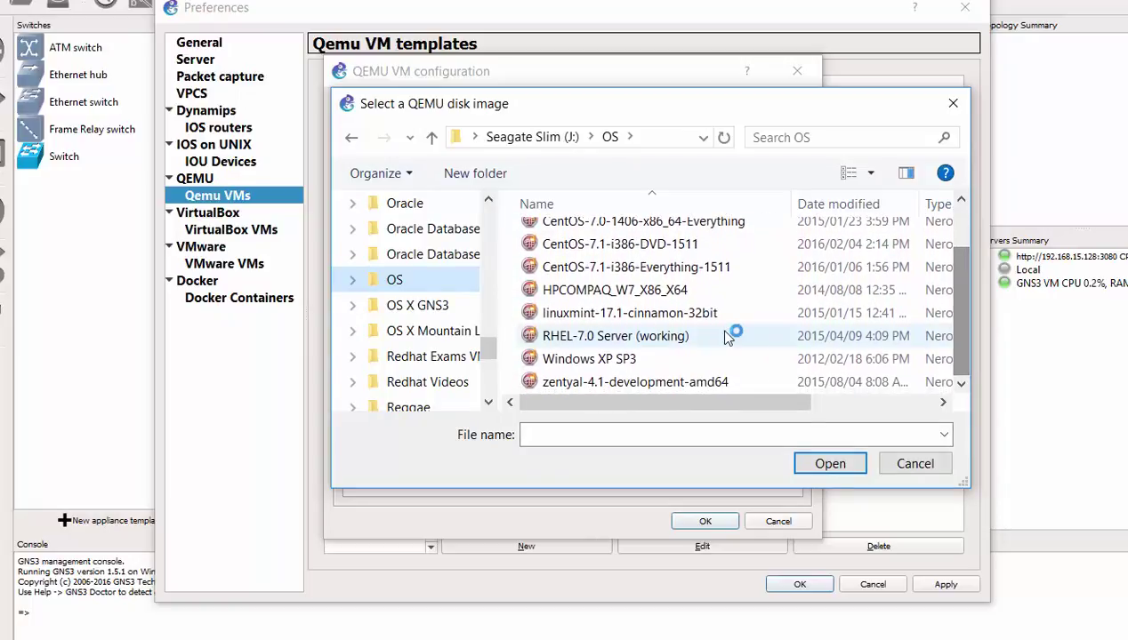
{"action": "left_click", "coordinate": [612, 341]}
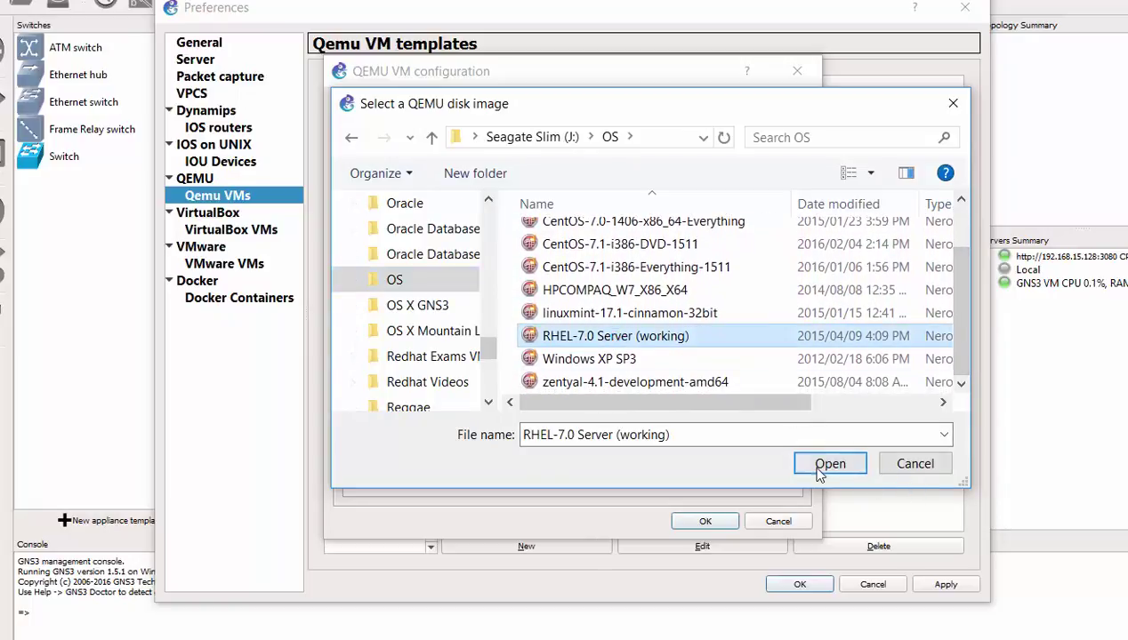
{"action": "left_click", "coordinate": [819, 469]}
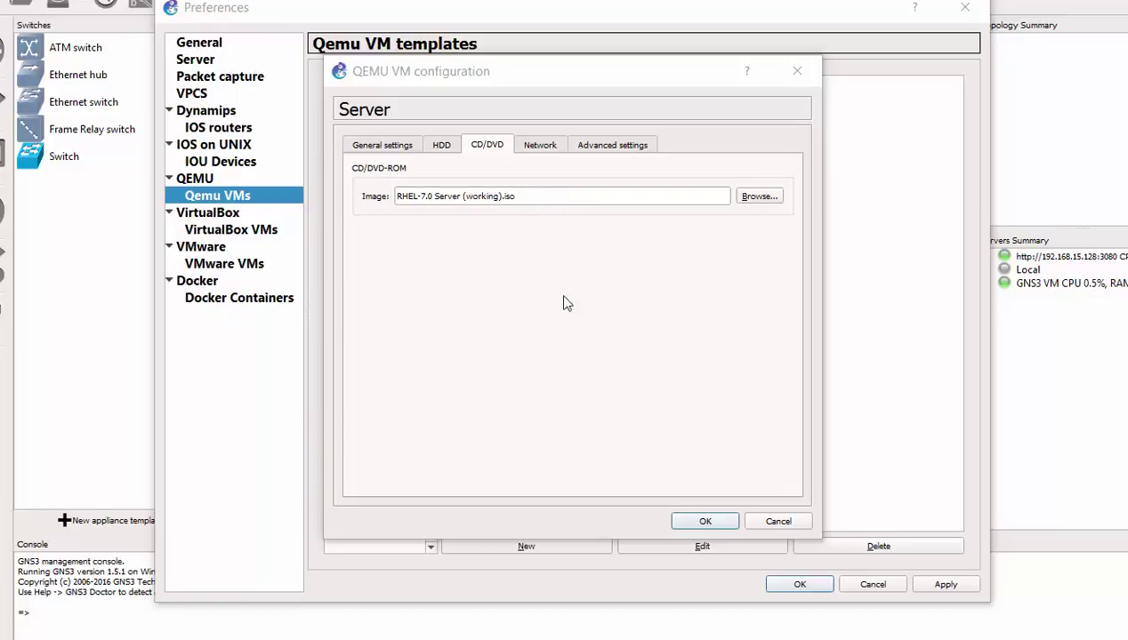
Step: Save the template, review its network adapters, and untick Use as a linked base VM
{"action": "left_click", "coordinate": [705, 525]}
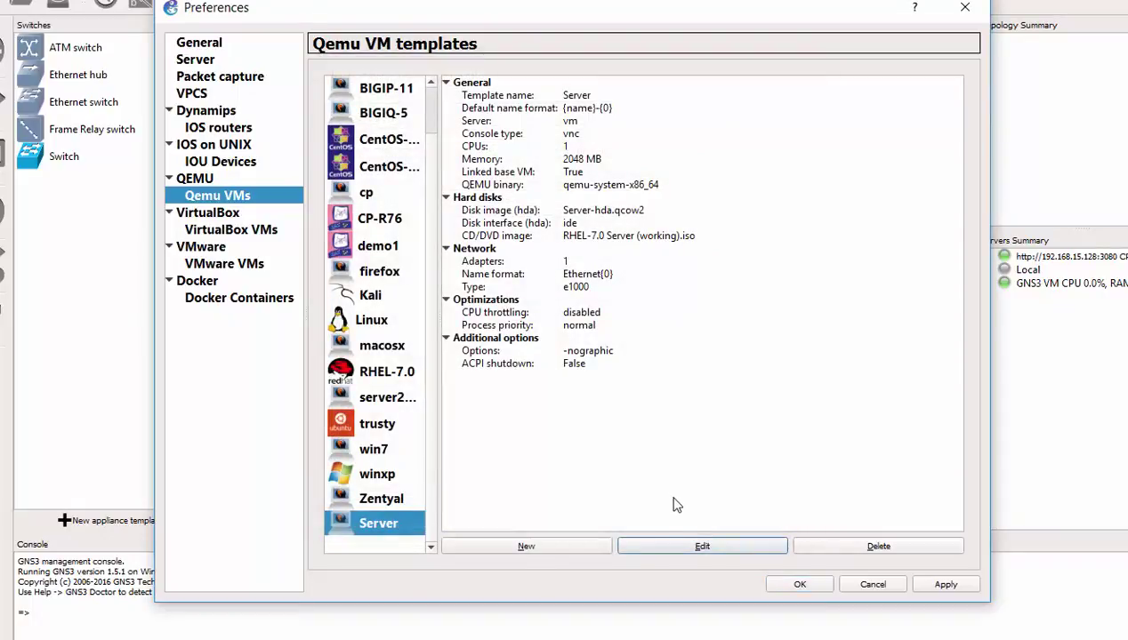
{"action": "left_click", "coordinate": [702, 547]}
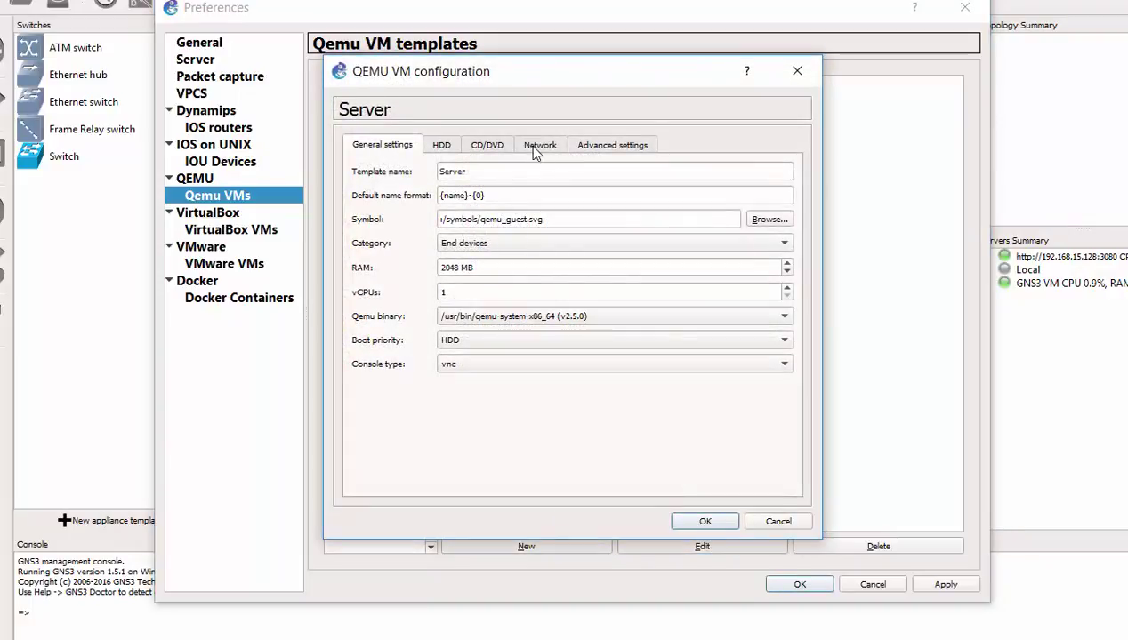
{"action": "left_click", "coordinate": [539, 147]}
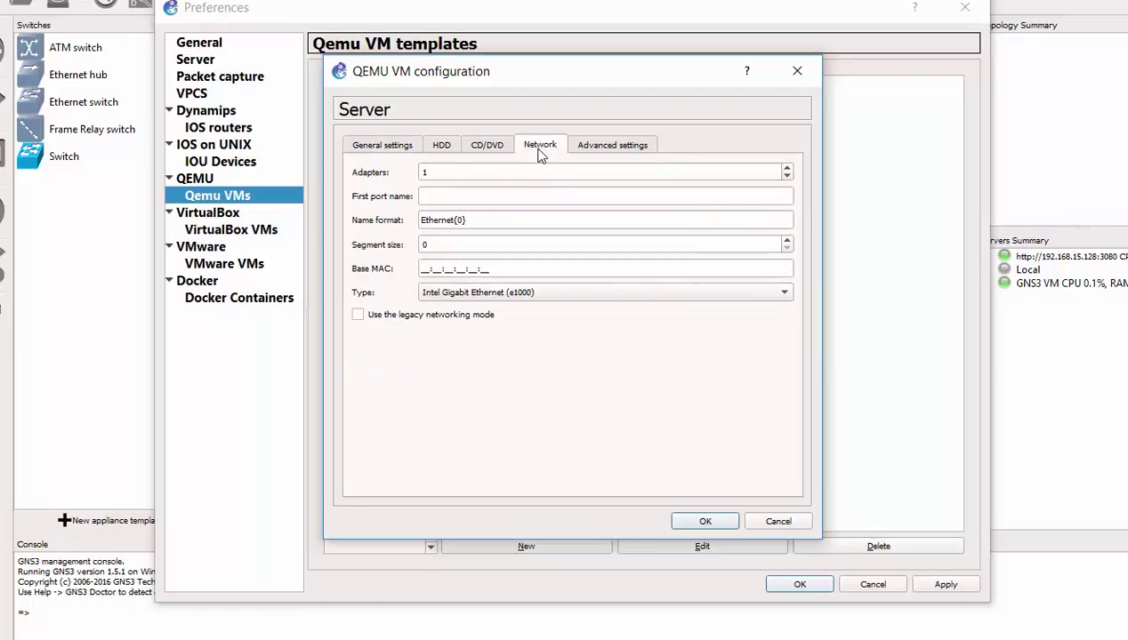
{"action": "left_click", "coordinate": [427, 173]}
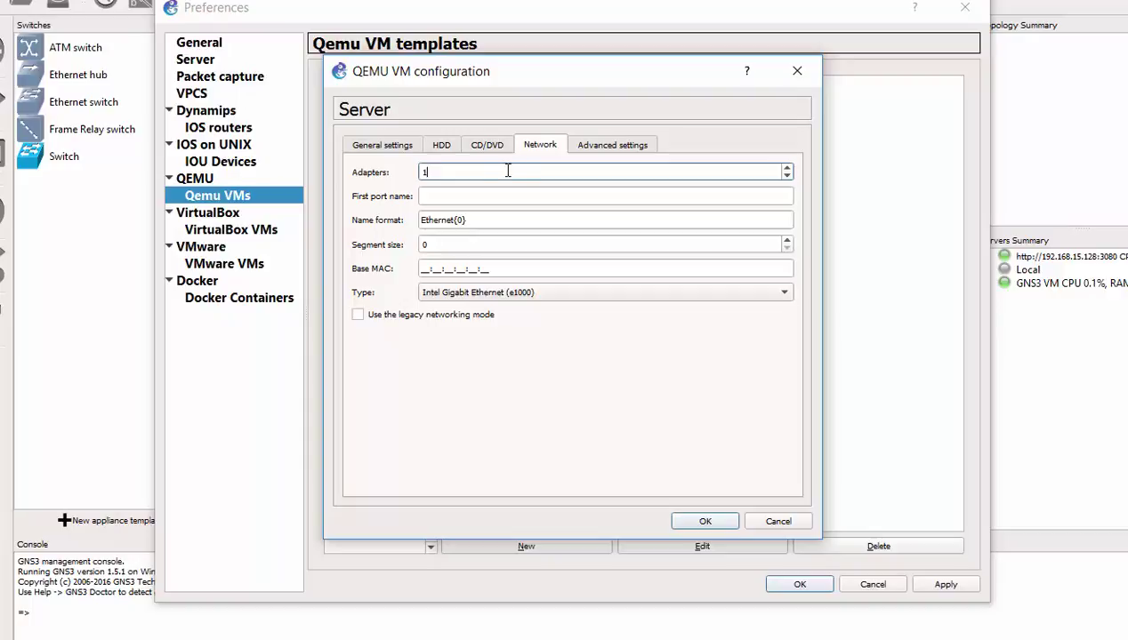
{"action": "left_click", "coordinate": [616, 149]}
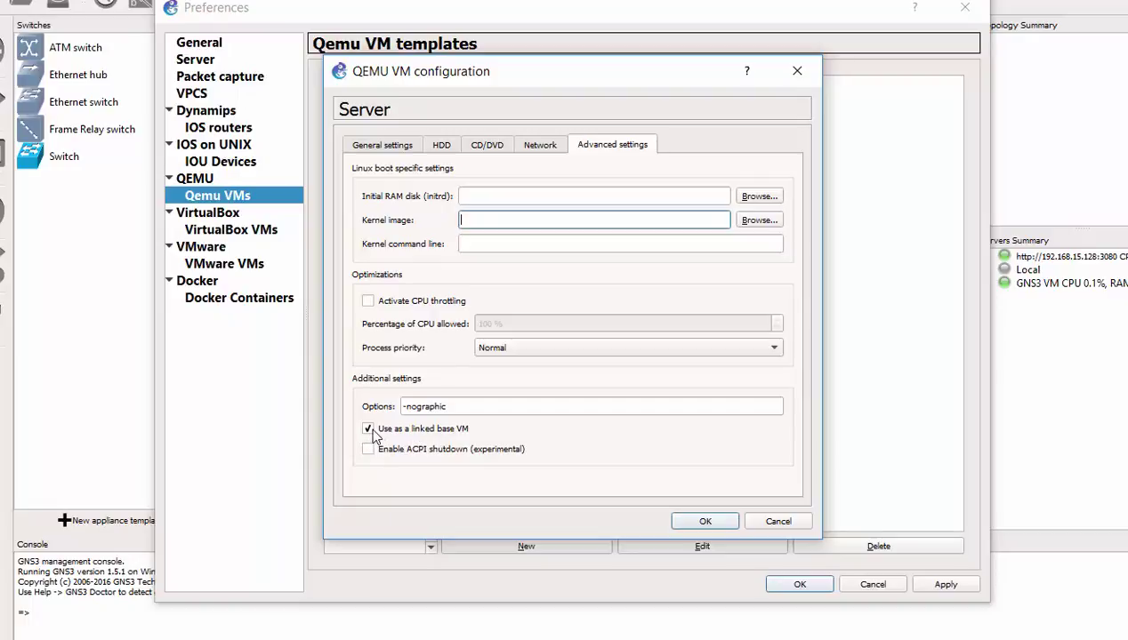
{"action": "left_click", "coordinate": [368, 429]}
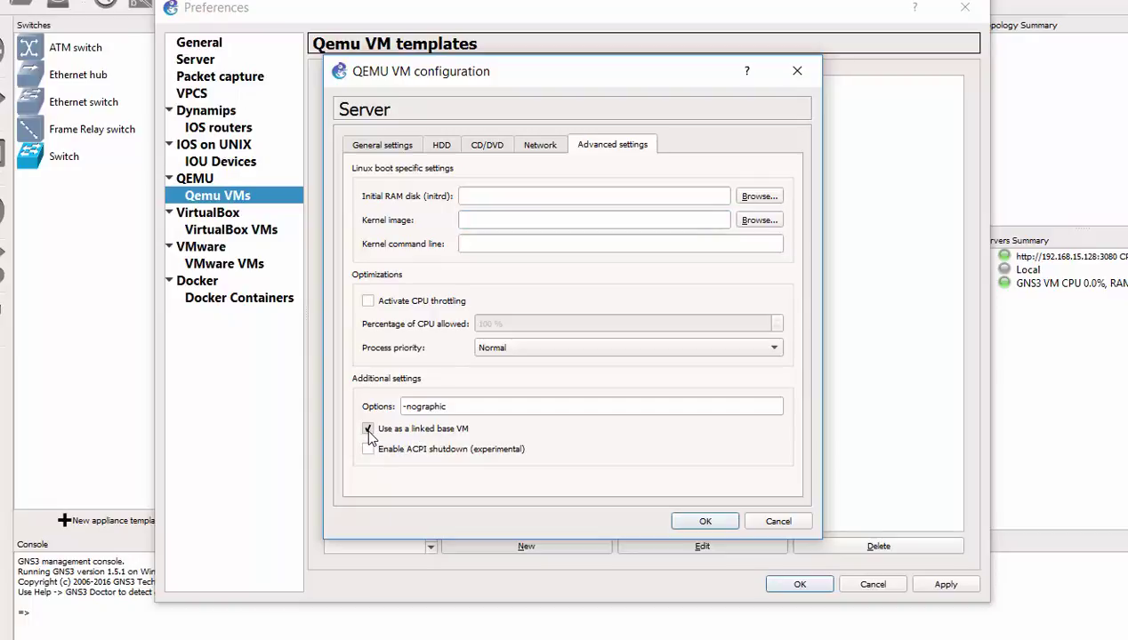
{"action": "left_click", "coordinate": [726, 526]}
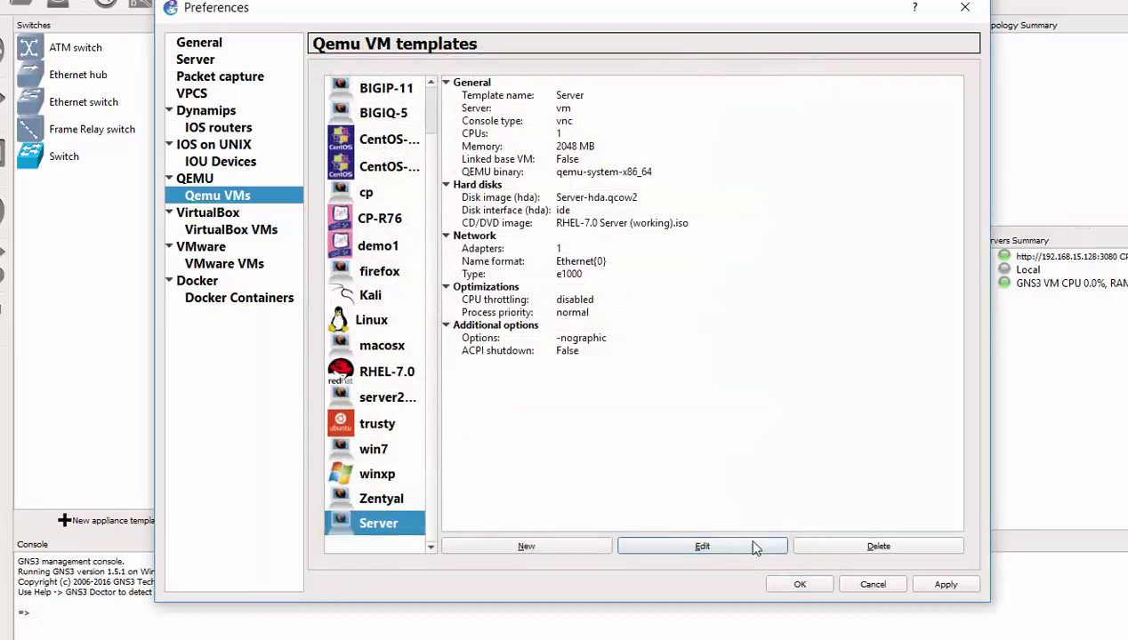
Step: Drag a Server node from End Devices onto the topology canvas and reposition it
{"action": "left_click", "coordinate": [800, 587]}
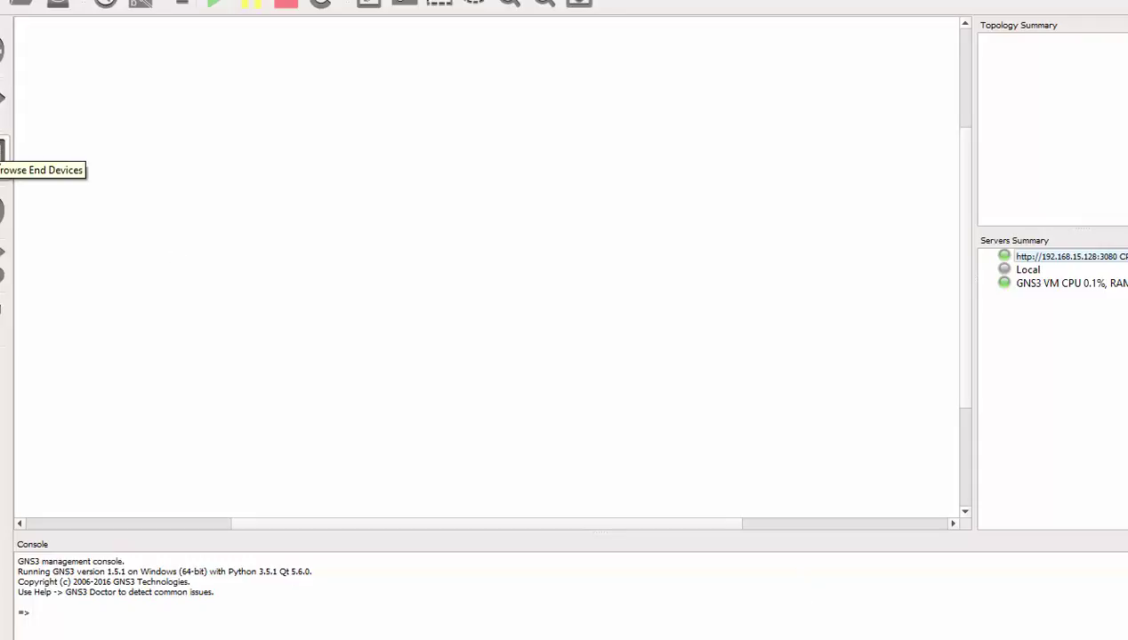
{"action": "left_click", "coordinate": [3, 153]}
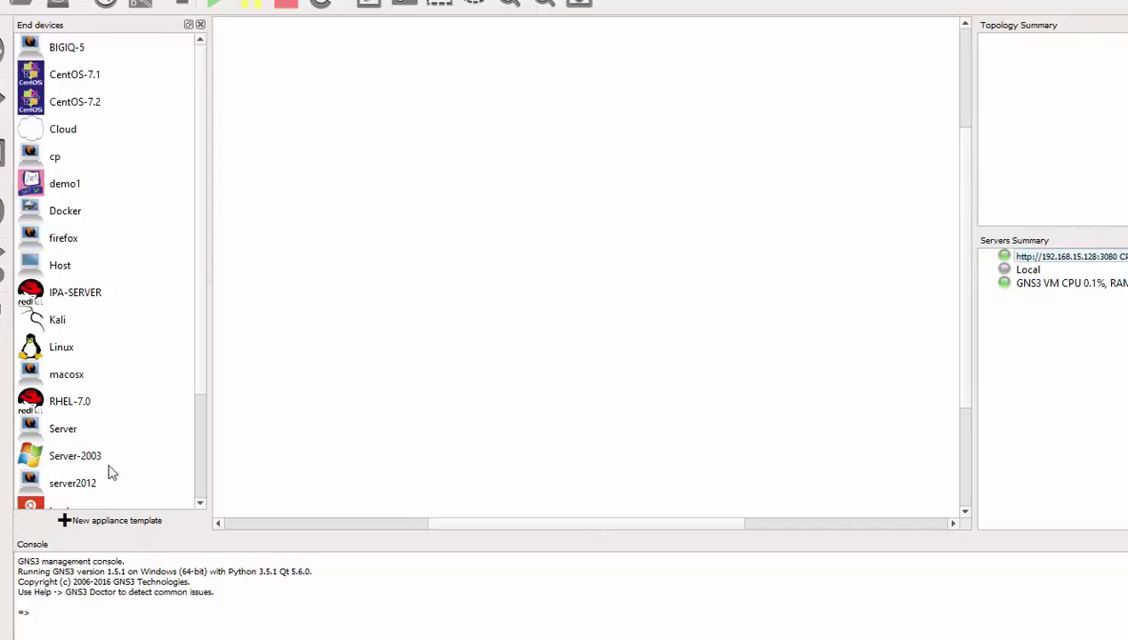
{"action": "scroll", "coordinate": [102, 462], "scroll_direction": "down", "scroll_amount": 2}
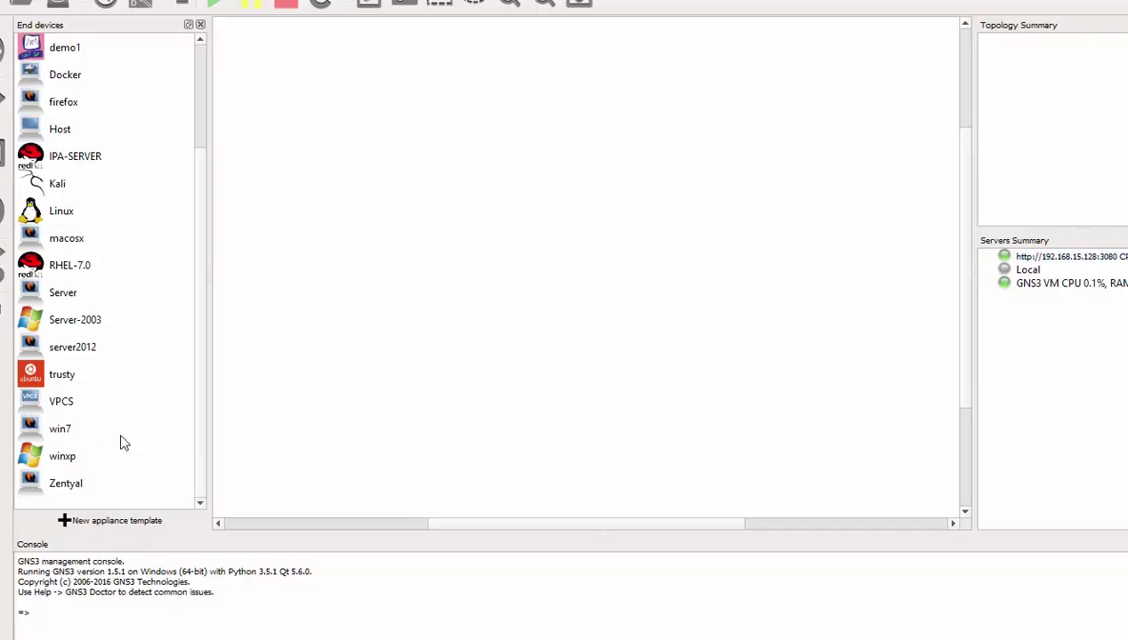
{"action": "left_click", "coordinate": [71, 296]}
{"action": "left_click_drag", "start_coordinate": [71, 296], "coordinate": [431, 264]}
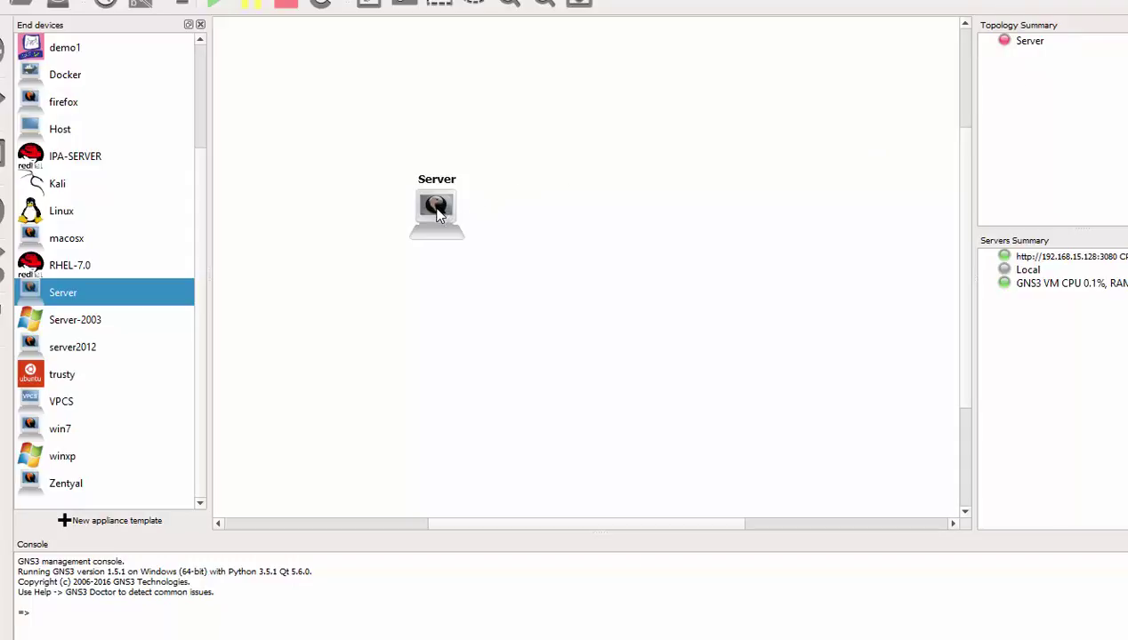
{"action": "left_click_drag", "start_coordinate": [437, 214], "coordinate": [477, 233]}
{"action": "right_click", "coordinate": [472, 226]}
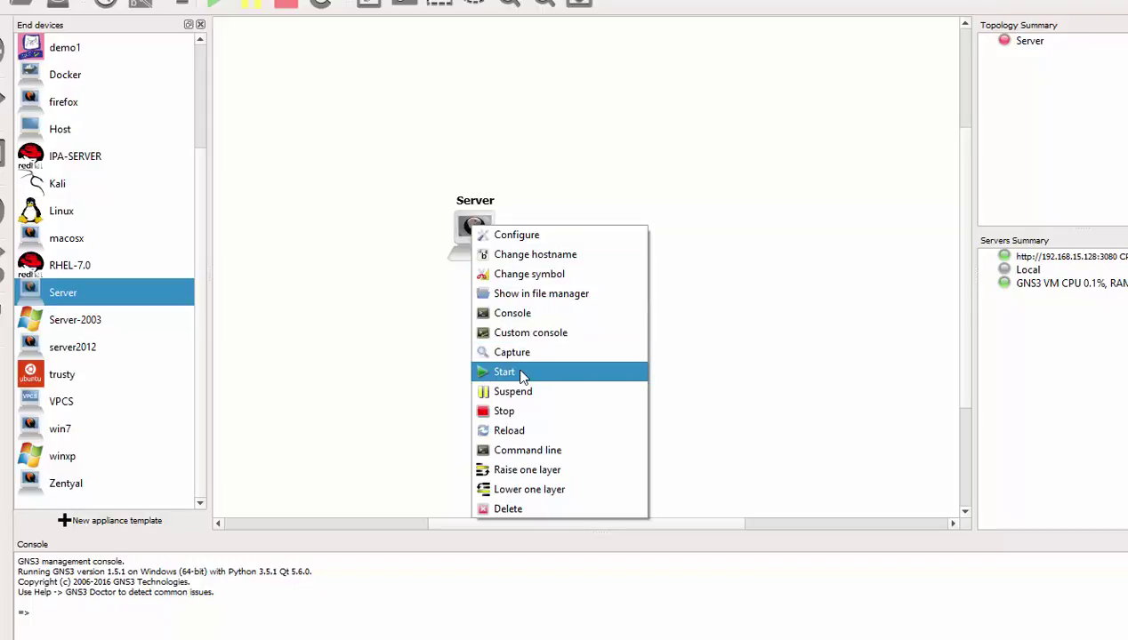
{"action": "left_click", "coordinate": [551, 143]}
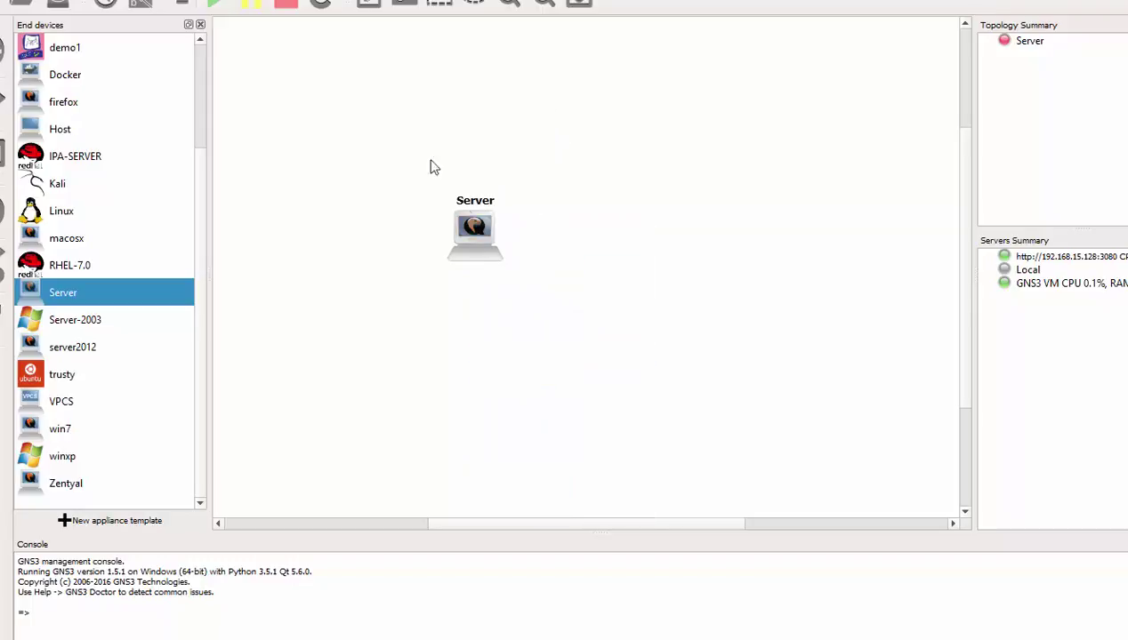
Step: Start the Server node and open its VNC console
{"action": "right_click", "coordinate": [471, 229]}
{"action": "left_click", "coordinate": [535, 371]}
{"action": "double_click", "coordinate": [477, 239]}
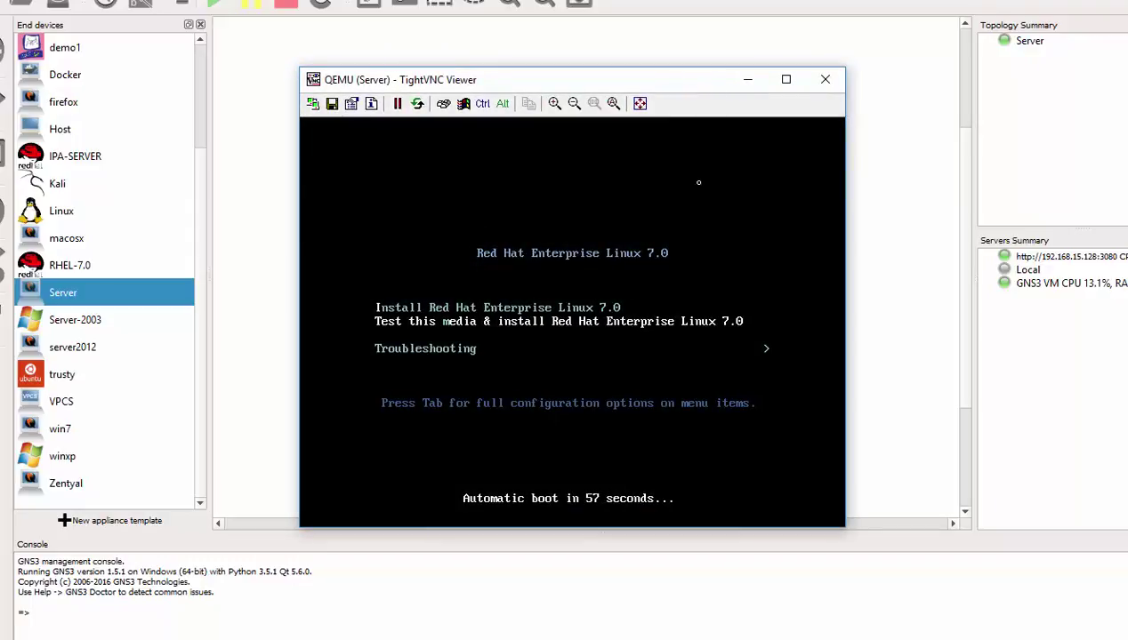
{"action": "left_click_drag", "start_coordinate": [672, 83], "coordinate": [653, 54]}
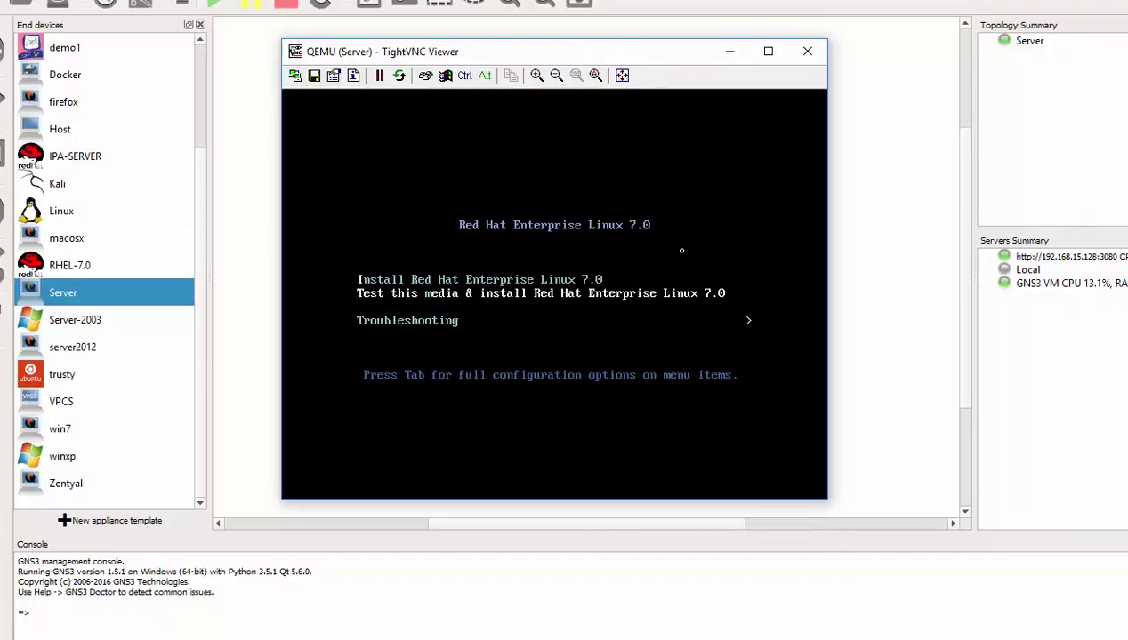
Step: Boot 'Install Red Hat Enterprise Linux 7.0' and enlarge the viewer window
{"action": "key", "text": "Up"}
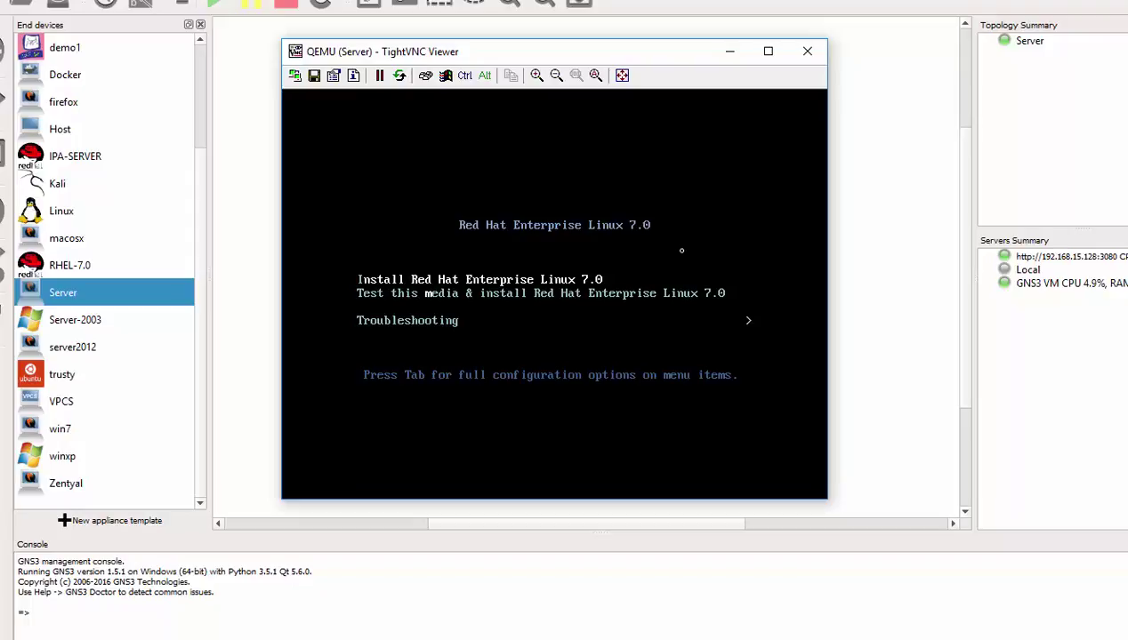
{"action": "key", "text": "Return"}
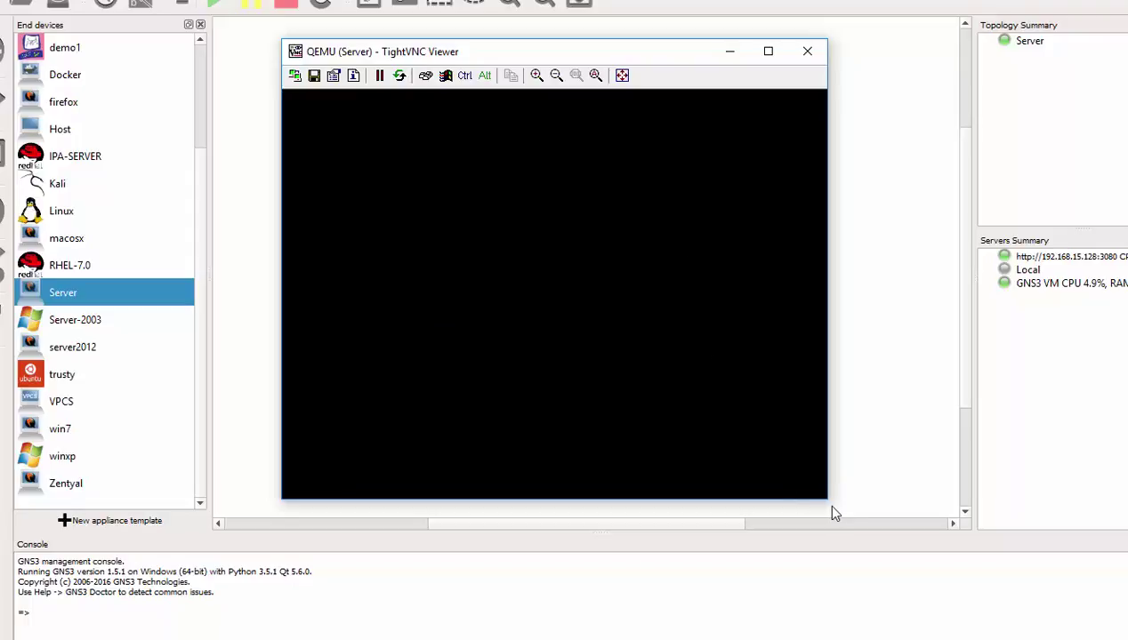
{"action": "left_click_drag", "start_coordinate": [827, 503], "coordinate": [931, 529]}
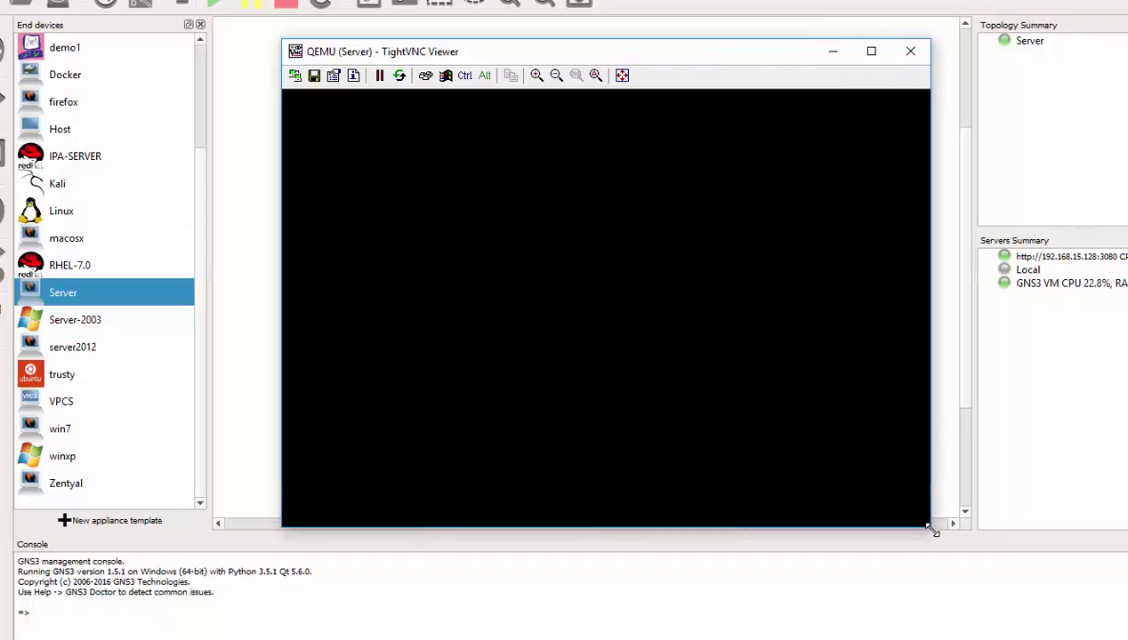
{"action": "left_click_drag", "start_coordinate": [664, 55], "coordinate": [612, 46]}
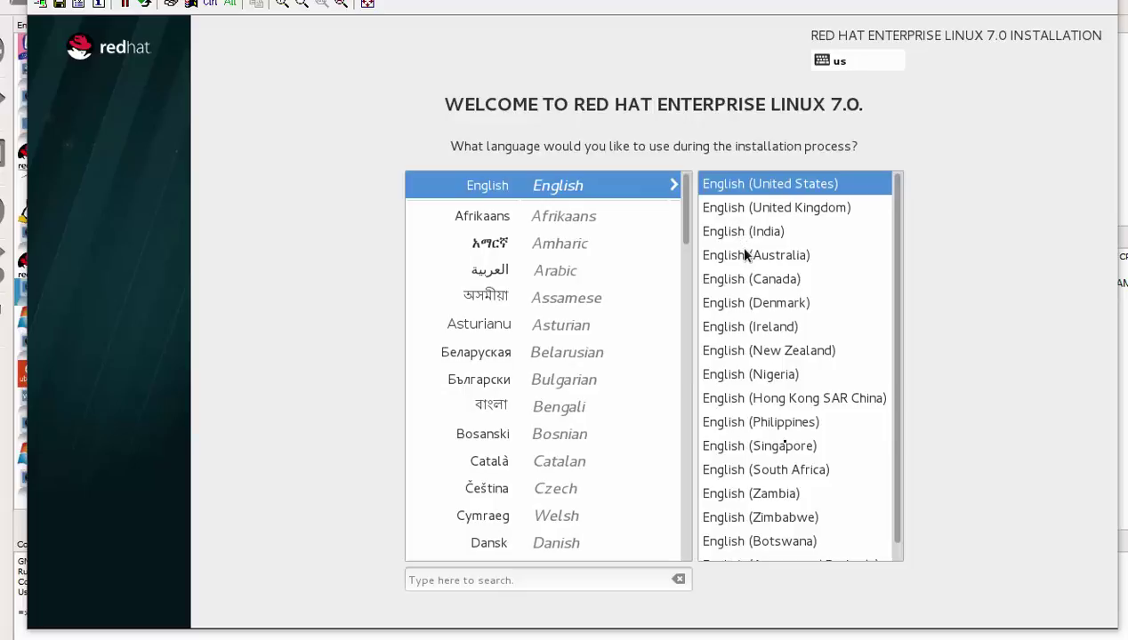
Step: Choose English (South Africa) as the installer language and continue
{"action": "left_click", "coordinate": [761, 471]}
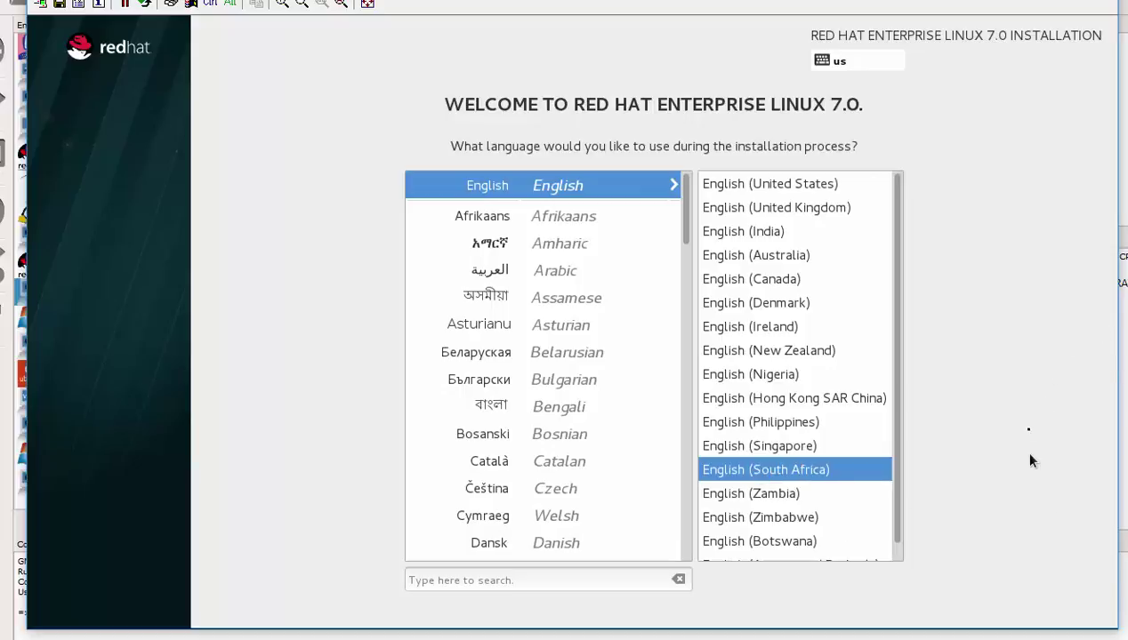
{"action": "scroll", "coordinate": [861, 491], "scroll_direction": "down", "scroll_amount": 3}
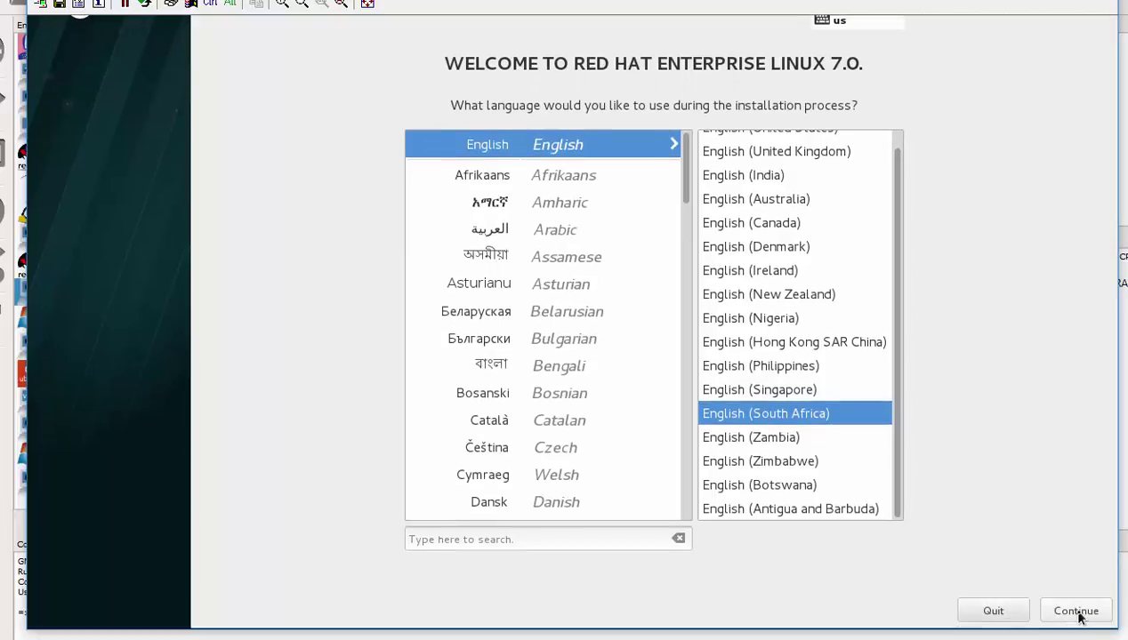
{"action": "left_click", "coordinate": [1076, 612]}
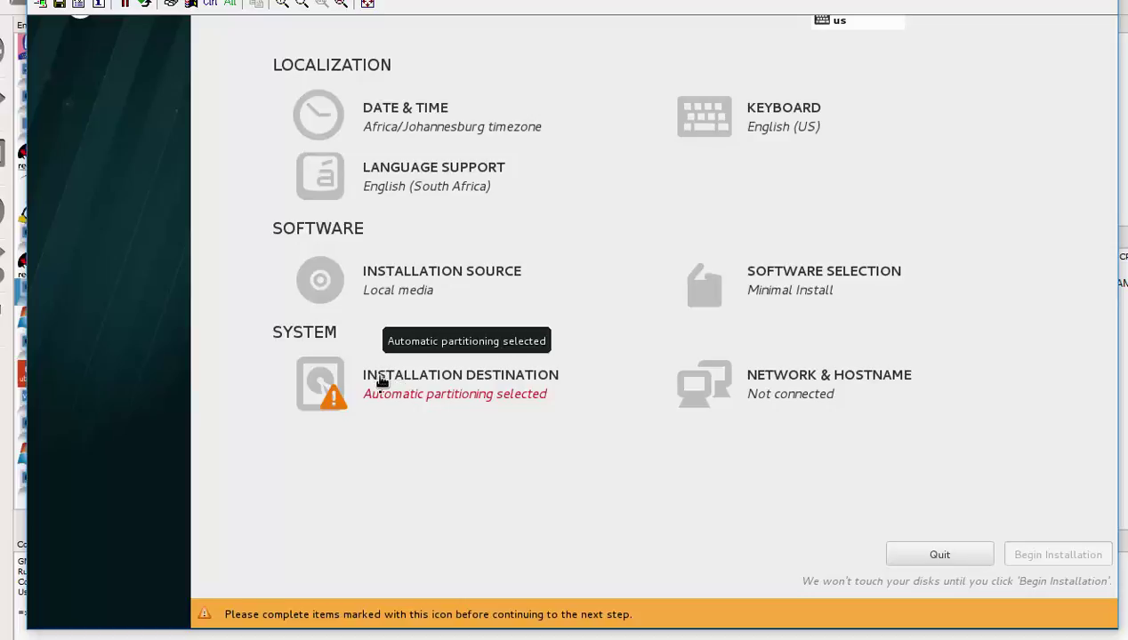
Step: Select the 20 GB QEMU hard disk (sda) as the installation destination with automatic partitioning
{"action": "left_click", "coordinate": [380, 381]}
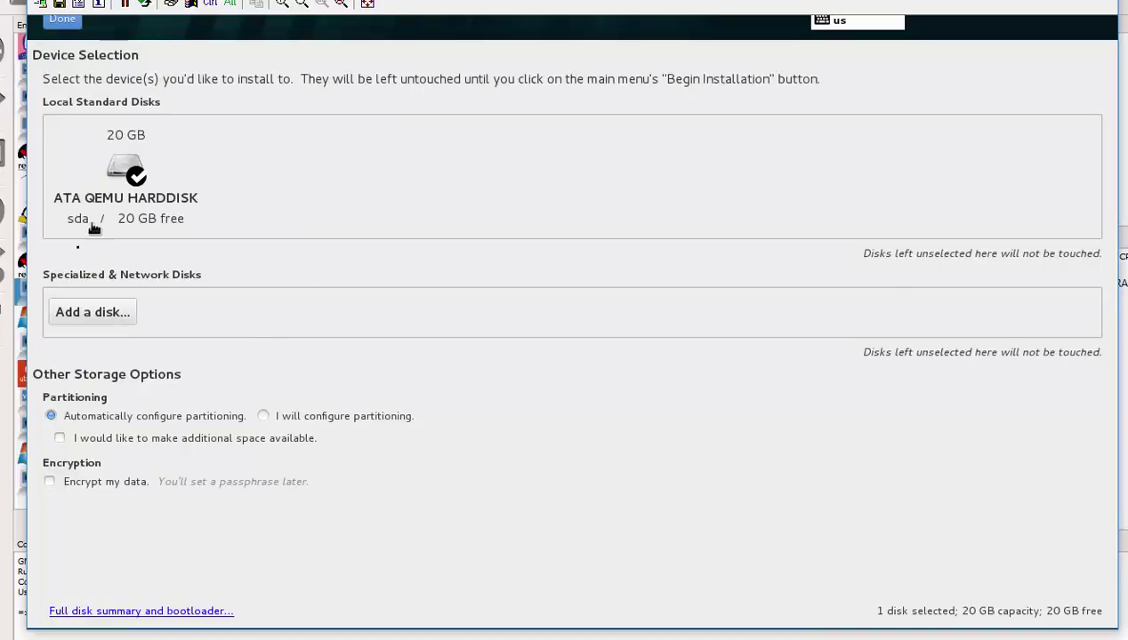
{"action": "left_click", "coordinate": [124, 169]}
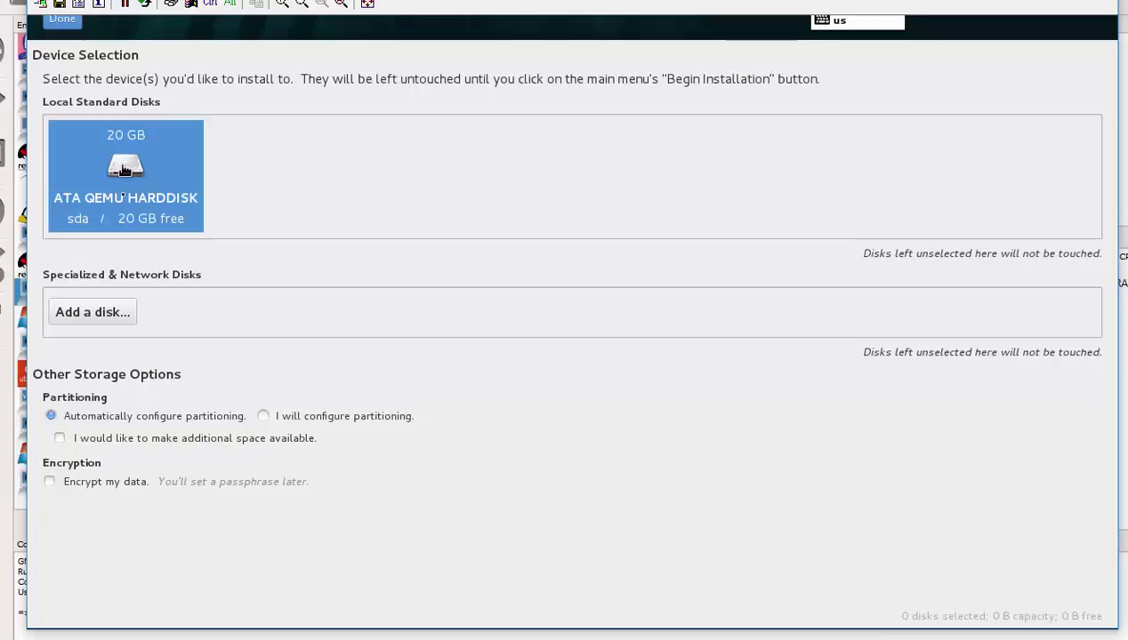
{"action": "left_click", "coordinate": [124, 169]}
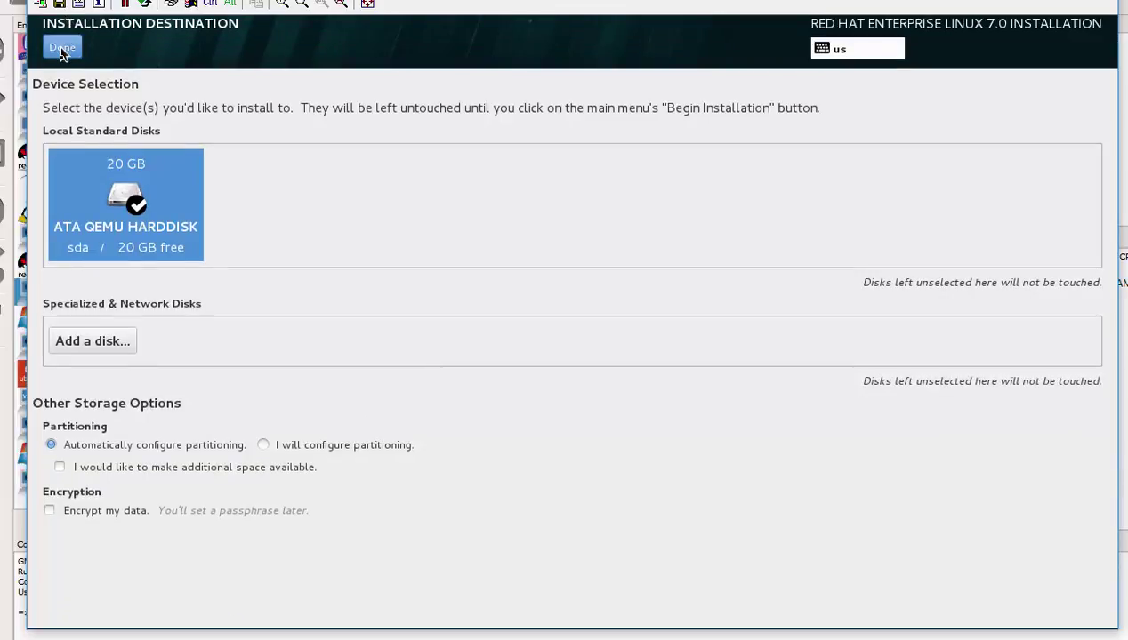
{"action": "left_click", "coordinate": [62, 49]}
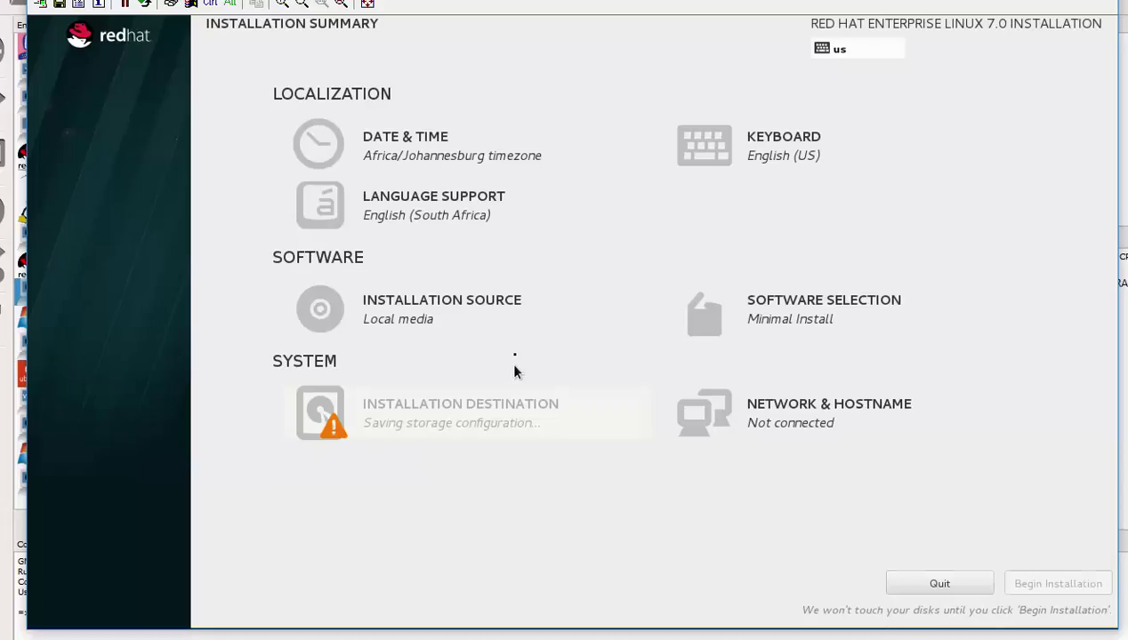
Step: Choose Server with GUI and include the add-ons from Backup Server through Infiniband Support
{"action": "left_click", "coordinate": [774, 319]}
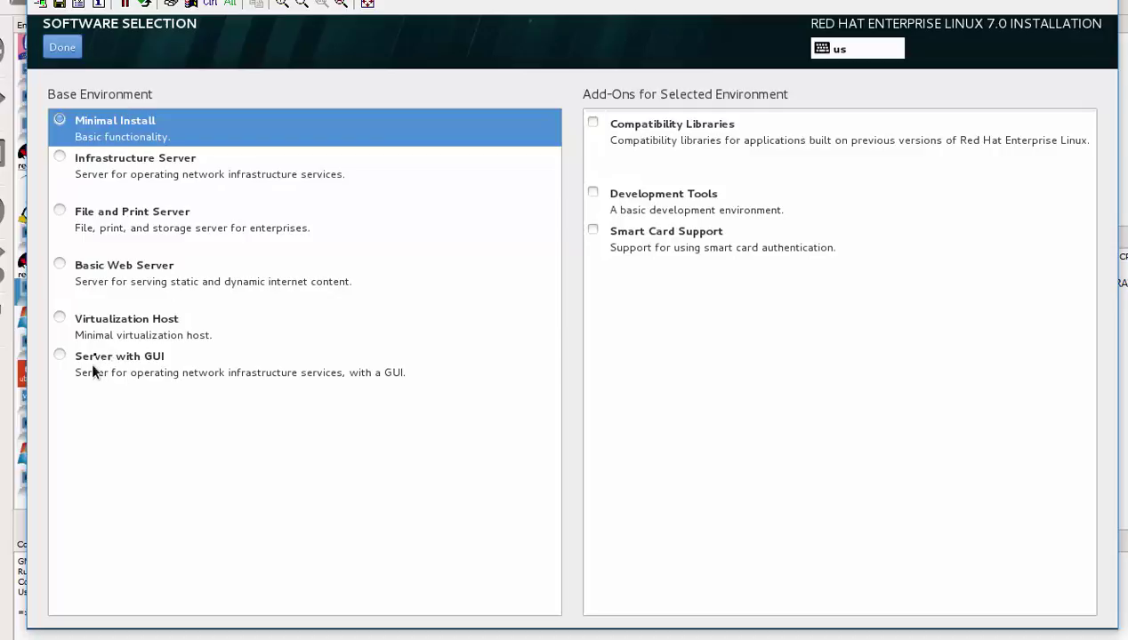
{"action": "left_click", "coordinate": [59, 358]}
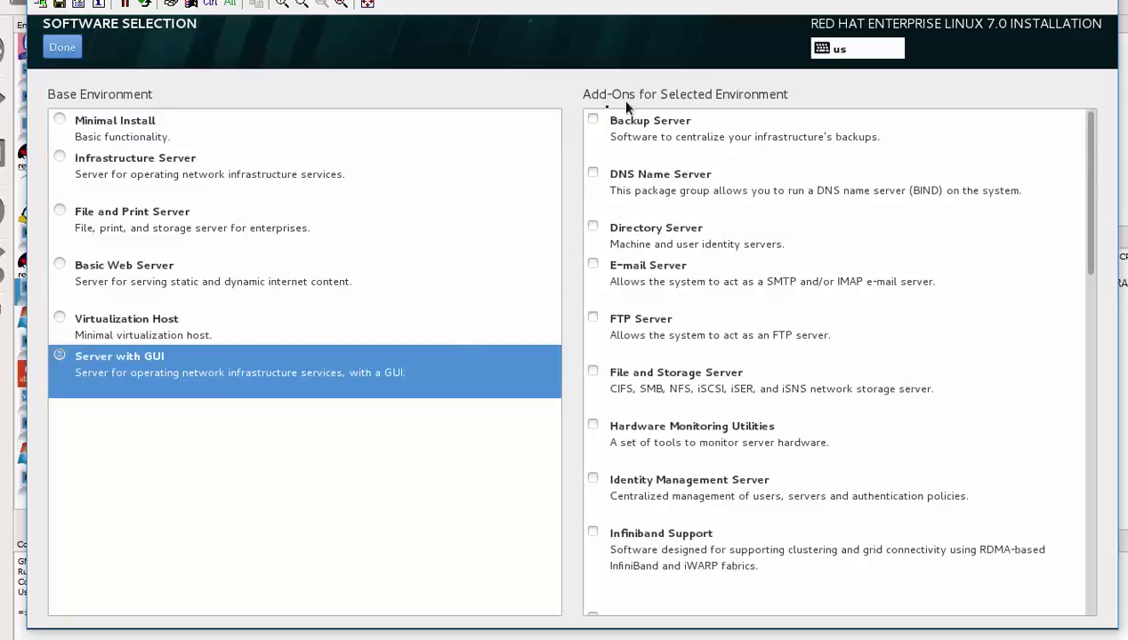
{"action": "left_click", "coordinate": [593, 121]}
{"action": "left_click", "coordinate": [593, 174]}
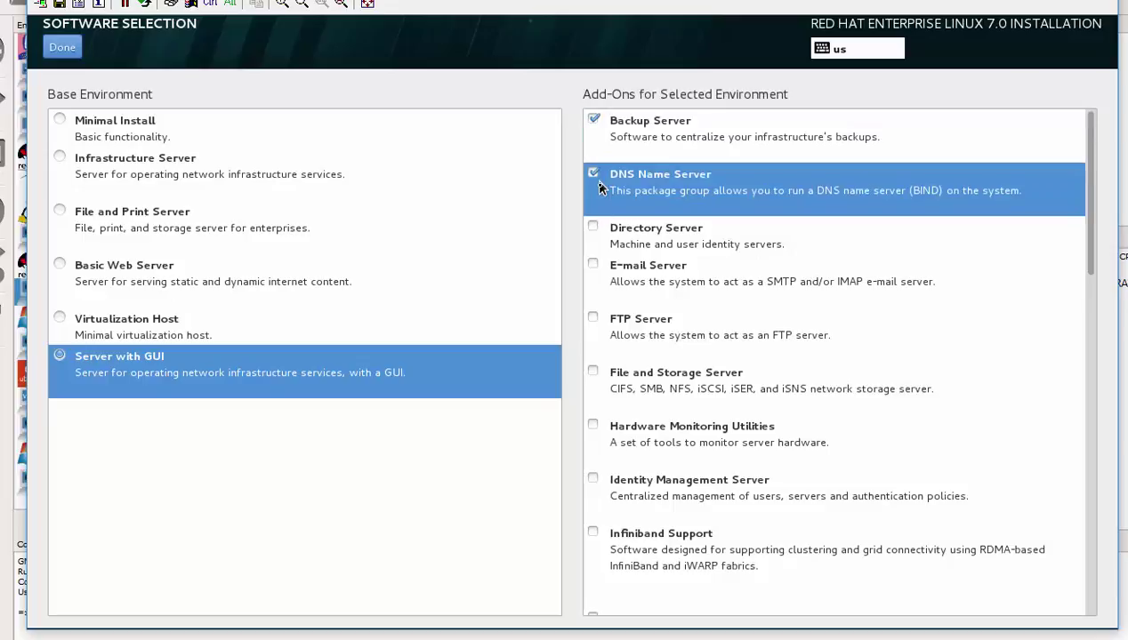
{"action": "left_click", "coordinate": [594, 228]}
{"action": "left_click", "coordinate": [594, 265]}
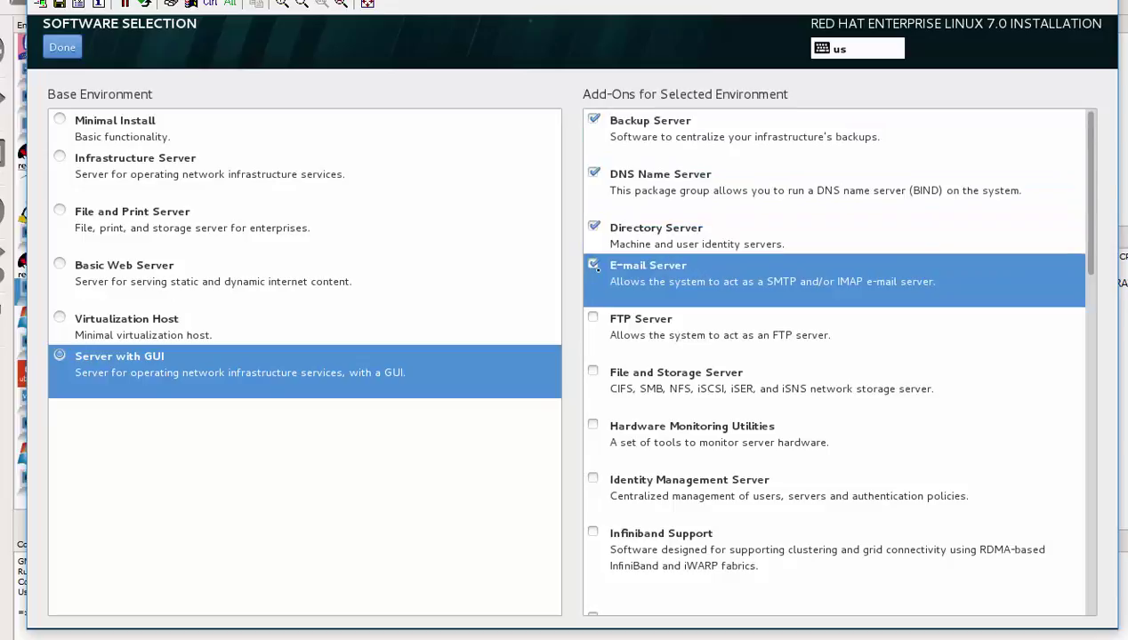
{"action": "left_click", "coordinate": [593, 319]}
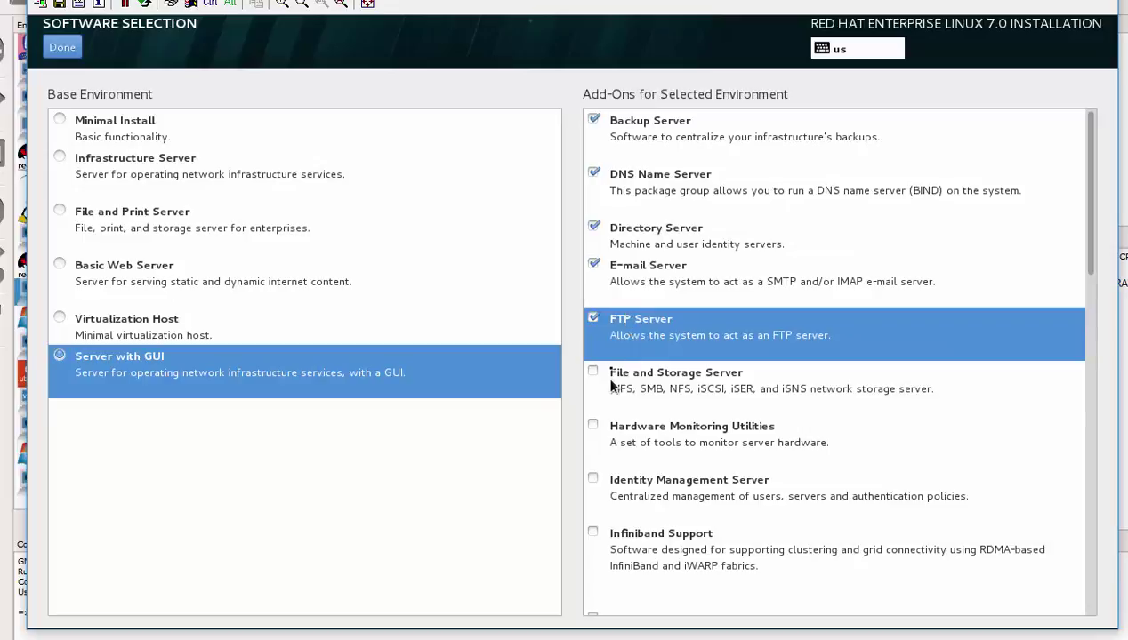
{"action": "left_click", "coordinate": [609, 381]}
{"action": "left_click", "coordinate": [605, 432]}
{"action": "left_click", "coordinate": [609, 486]}
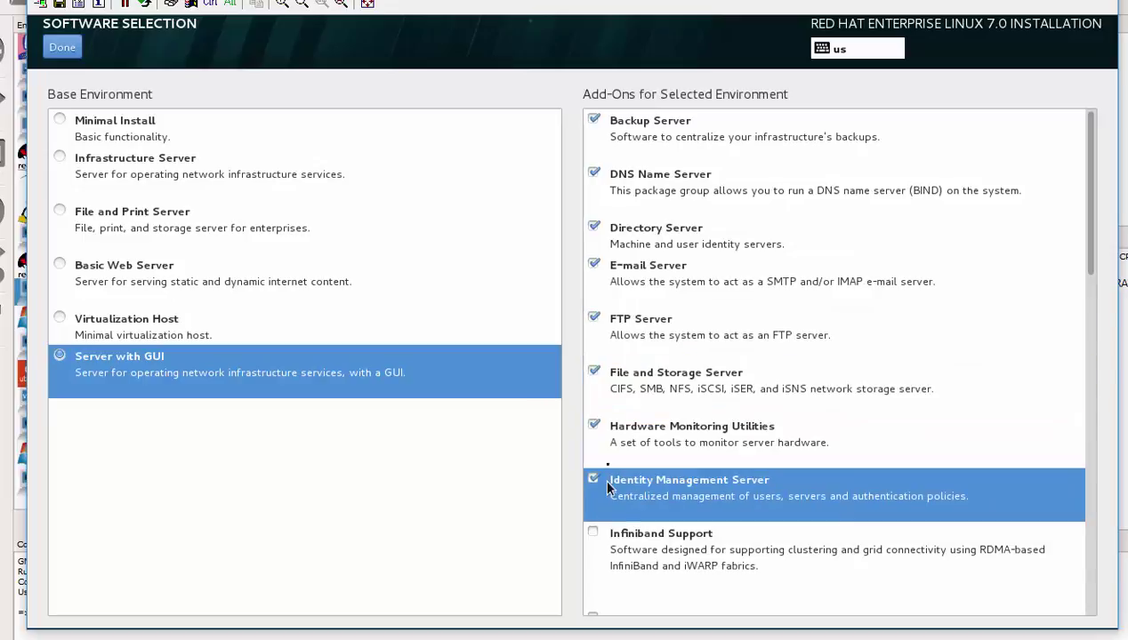
{"action": "left_click", "coordinate": [602, 532]}
Step: Include the add-ons from Java Platform and KDE through Remote Management and Virtualization Client
{"action": "scroll", "coordinate": [604, 525], "scroll_direction": "down", "scroll_amount": 2}
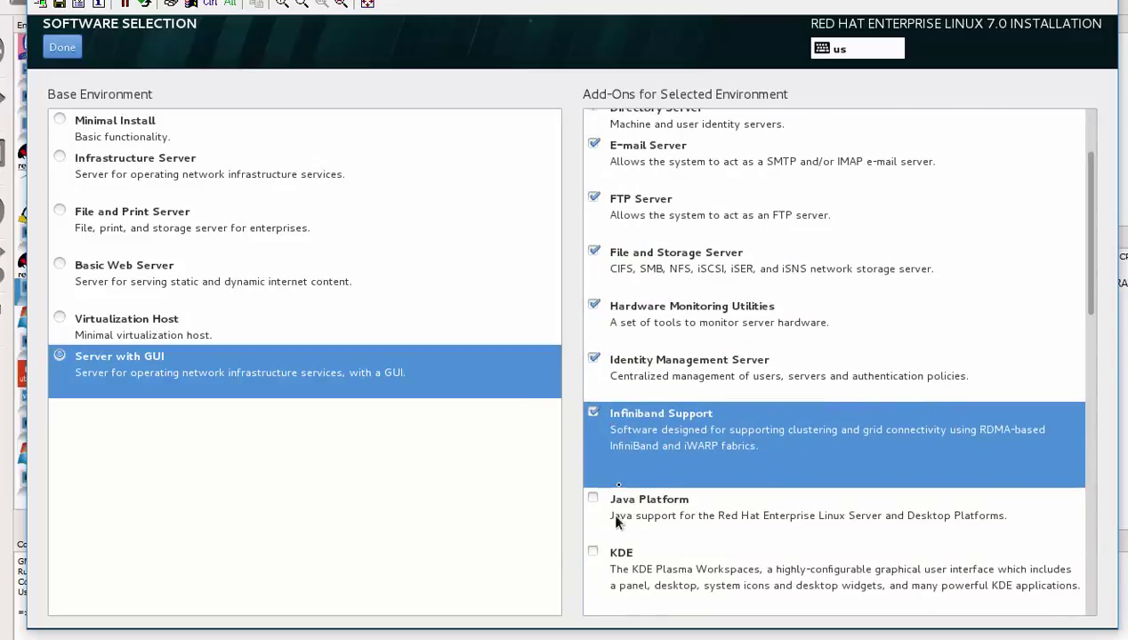
{"action": "left_click", "coordinate": [613, 505]}
{"action": "scroll", "coordinate": [615, 498], "scroll_direction": "down", "scroll_amount": 2}
{"action": "left_click", "coordinate": [620, 433]}
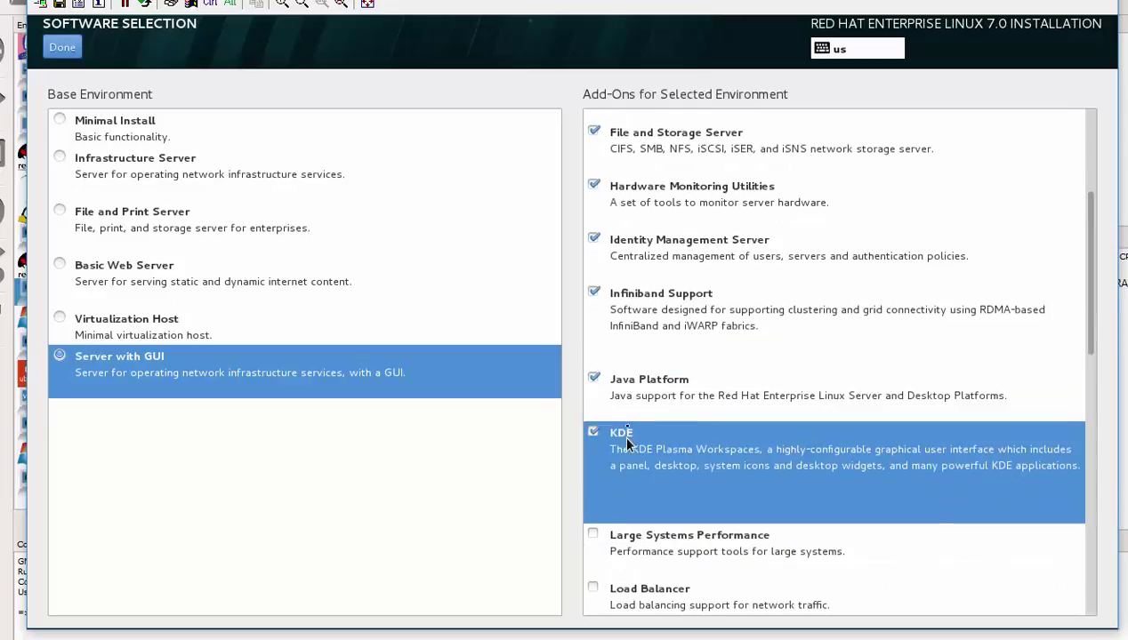
{"action": "scroll", "coordinate": [634, 472], "scroll_direction": "down", "scroll_amount": 1}
{"action": "left_click", "coordinate": [614, 491]}
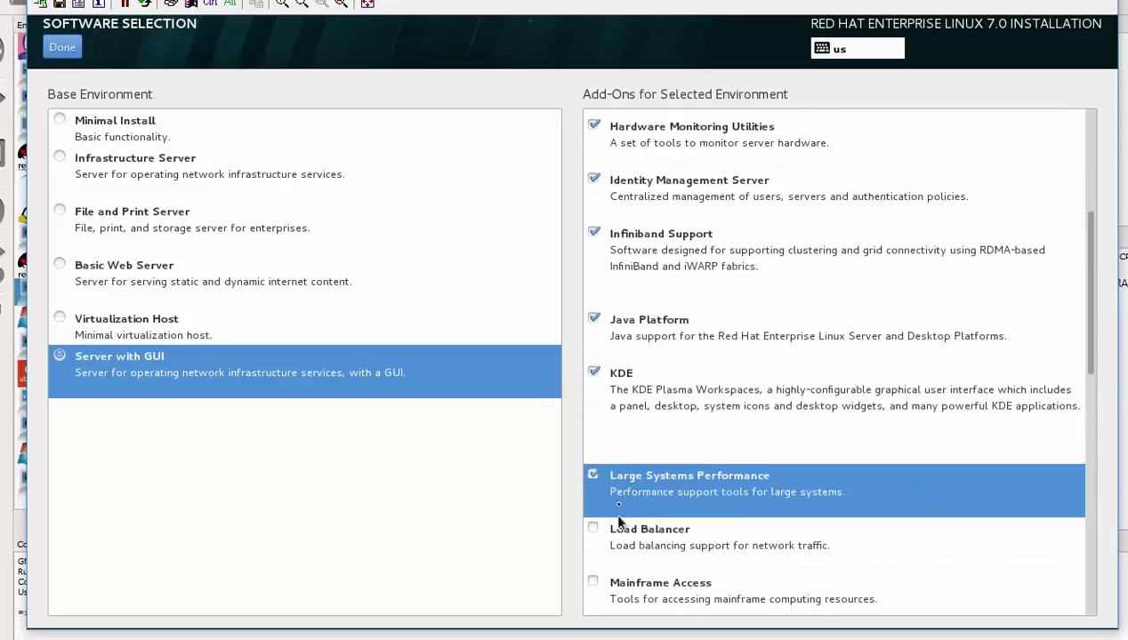
{"action": "left_click", "coordinate": [620, 534]}
{"action": "scroll", "coordinate": [605, 378], "scroll_direction": "down", "scroll_amount": 3}
{"action": "left_click", "coordinate": [627, 420]}
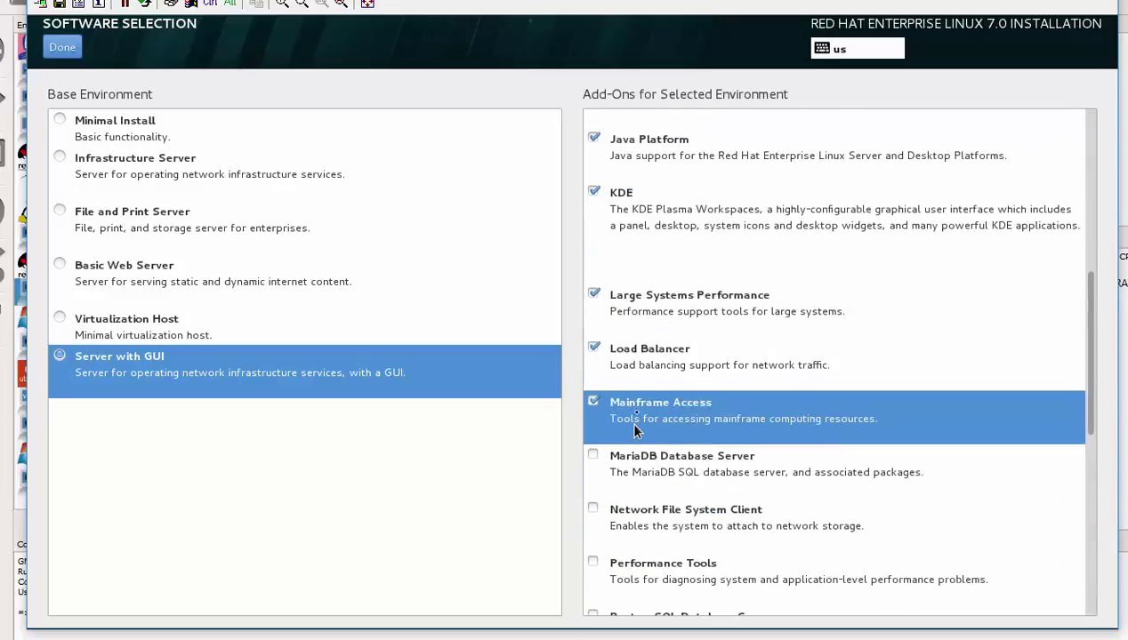
{"action": "left_click", "coordinate": [637, 464]}
{"action": "left_click", "coordinate": [633, 510]}
{"action": "scroll", "coordinate": [635, 511], "scroll_direction": "down", "scroll_amount": 5}
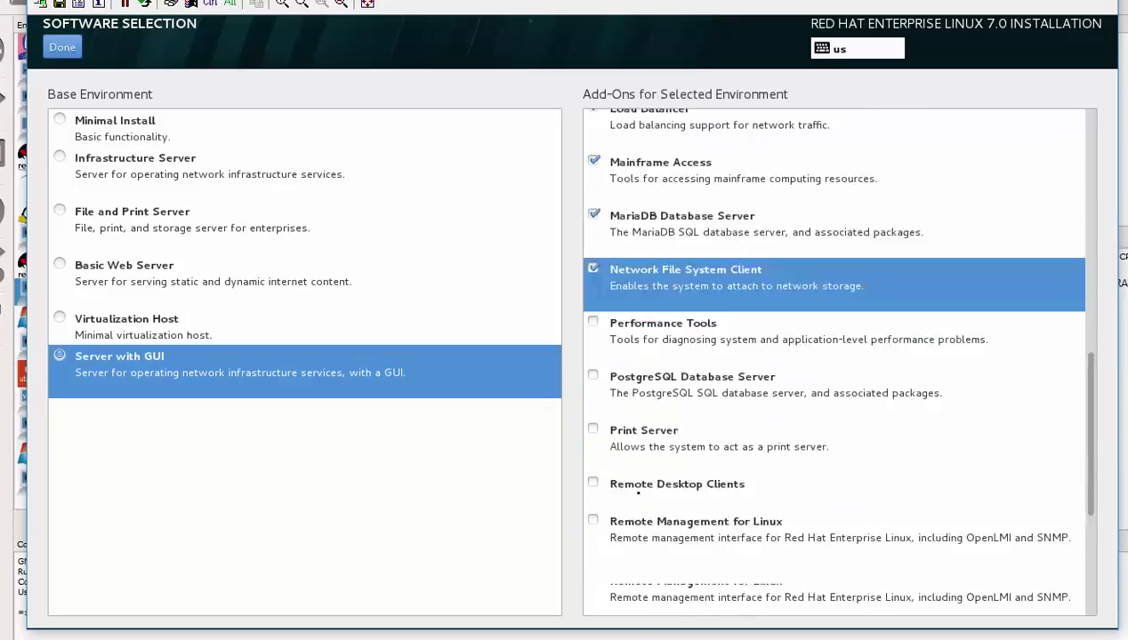
{"action": "left_click", "coordinate": [636, 274]}
{"action": "left_click", "coordinate": [639, 316]}
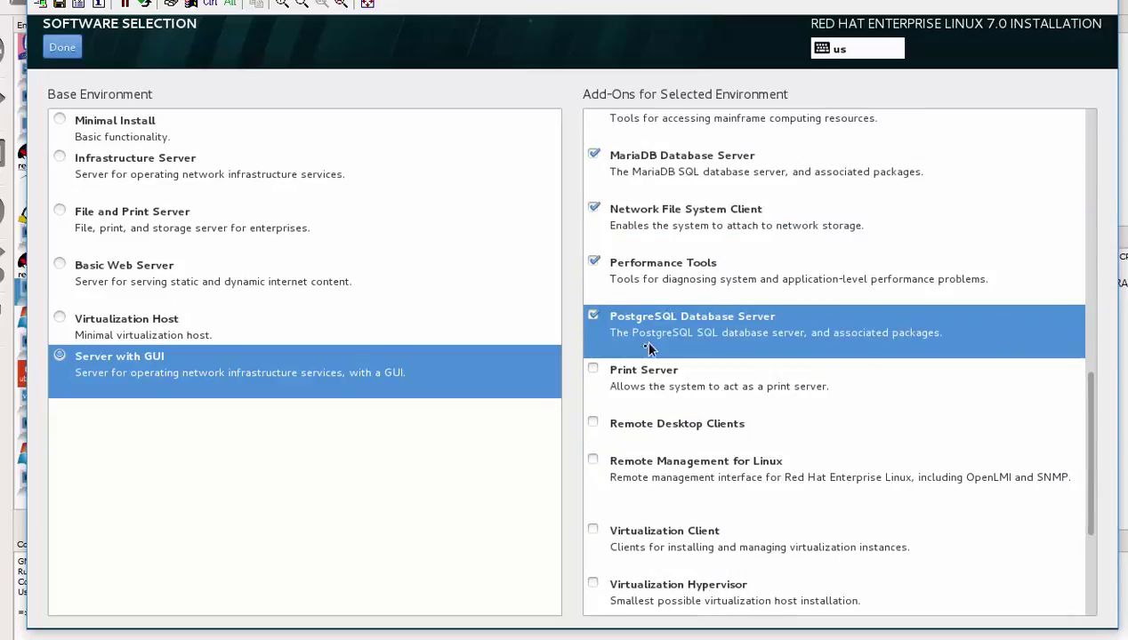
{"action": "left_click", "coordinate": [645, 375]}
{"action": "left_click", "coordinate": [632, 431]}
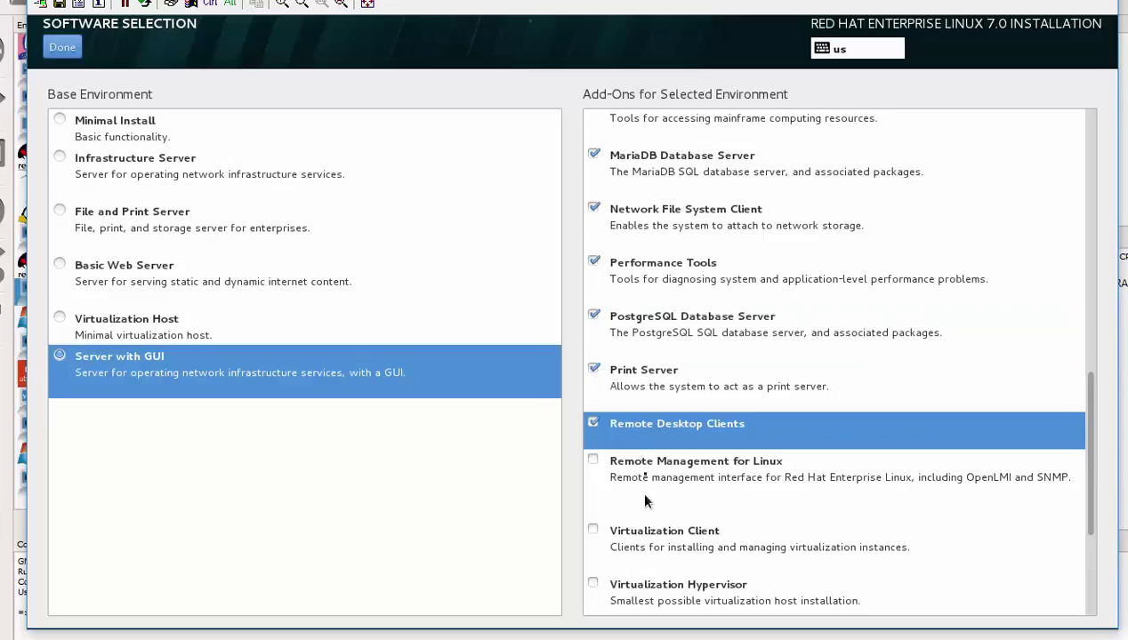
{"action": "left_click", "coordinate": [648, 482]}
{"action": "left_click", "coordinate": [655, 540]}
Step: Include Virtualization Hypervisor, Virtualization Tools, Compatibility Libraries, Development Tools and Smart Card Support, then confirm
{"action": "scroll", "coordinate": [658, 544], "scroll_direction": "down", "scroll_amount": 5}
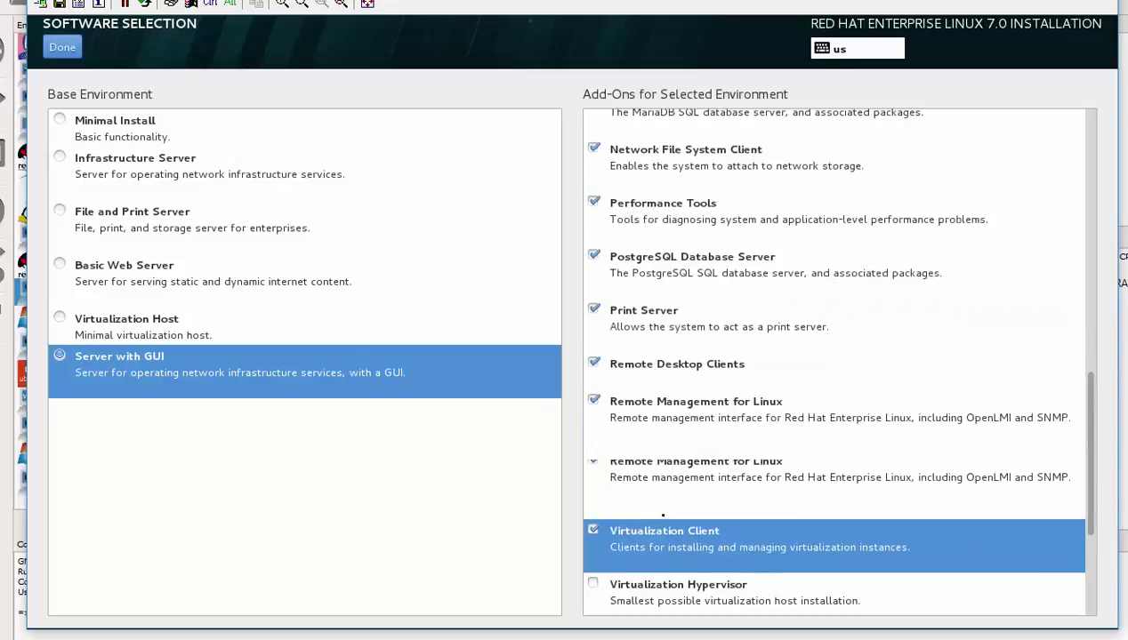
{"action": "left_click", "coordinate": [647, 369]}
{"action": "left_click", "coordinate": [645, 416]}
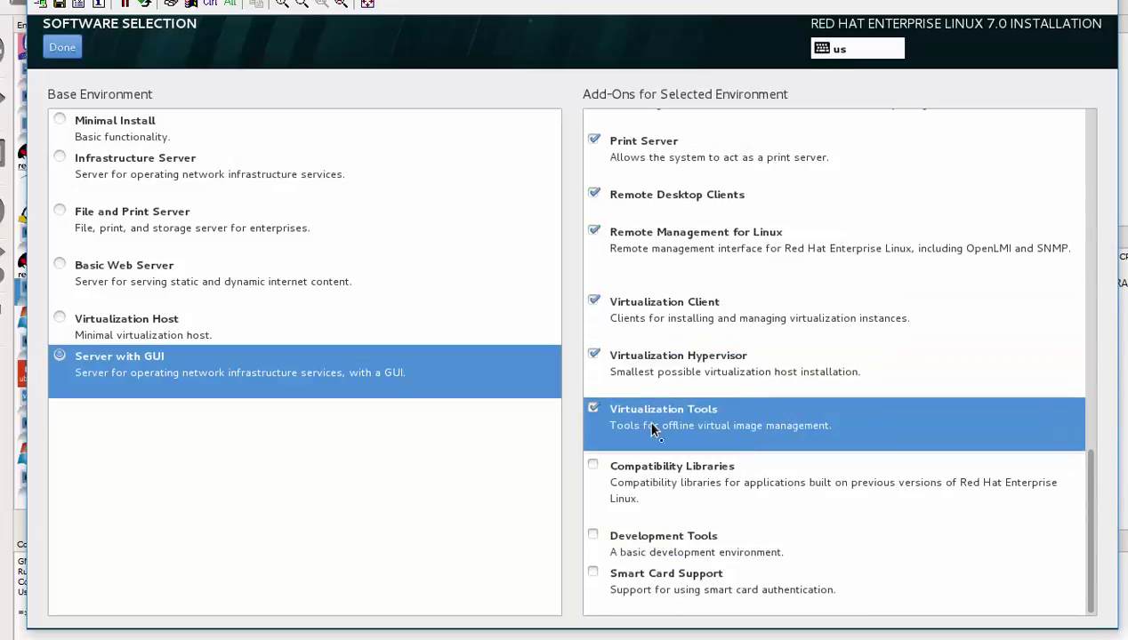
{"action": "left_click", "coordinate": [661, 475]}
{"action": "left_click", "coordinate": [659, 538]}
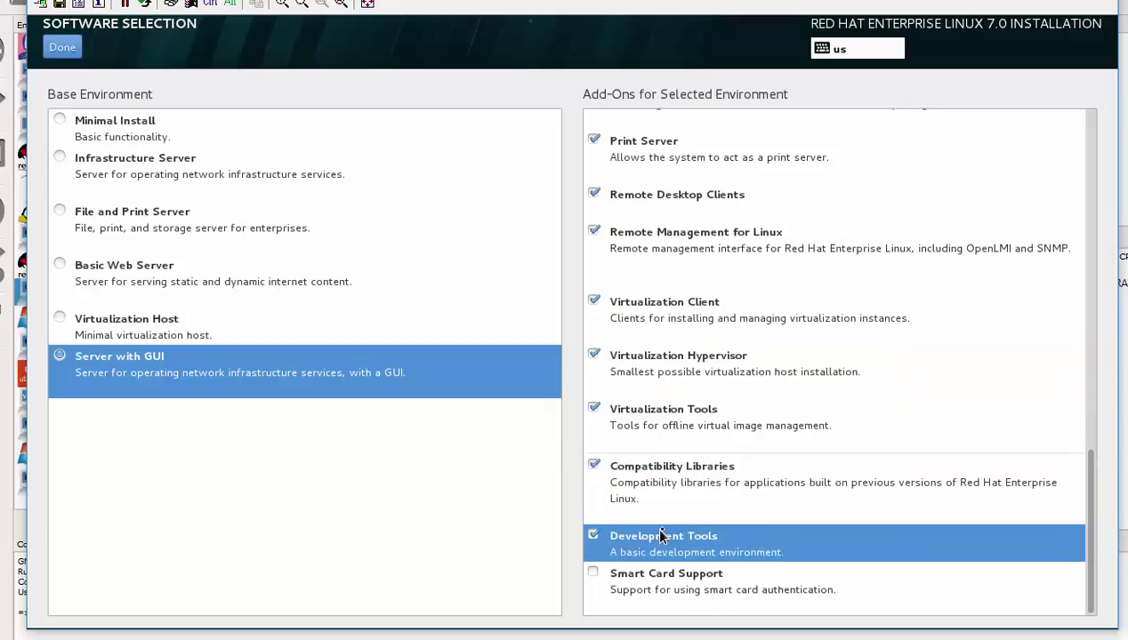
{"action": "left_click", "coordinate": [663, 580]}
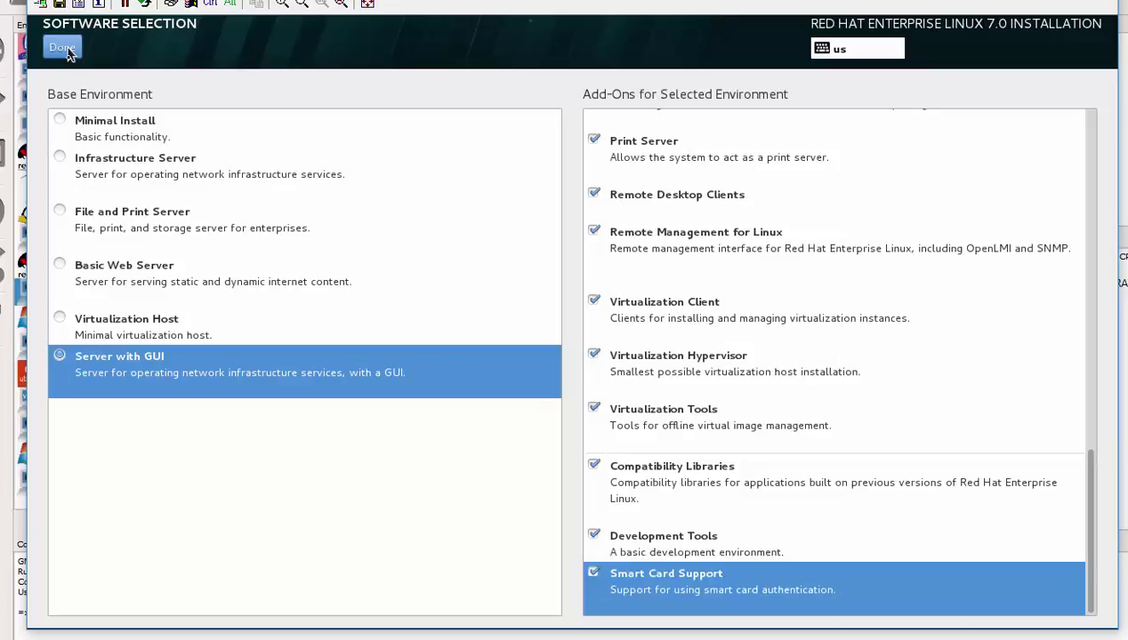
{"action": "left_click", "coordinate": [64, 49]}
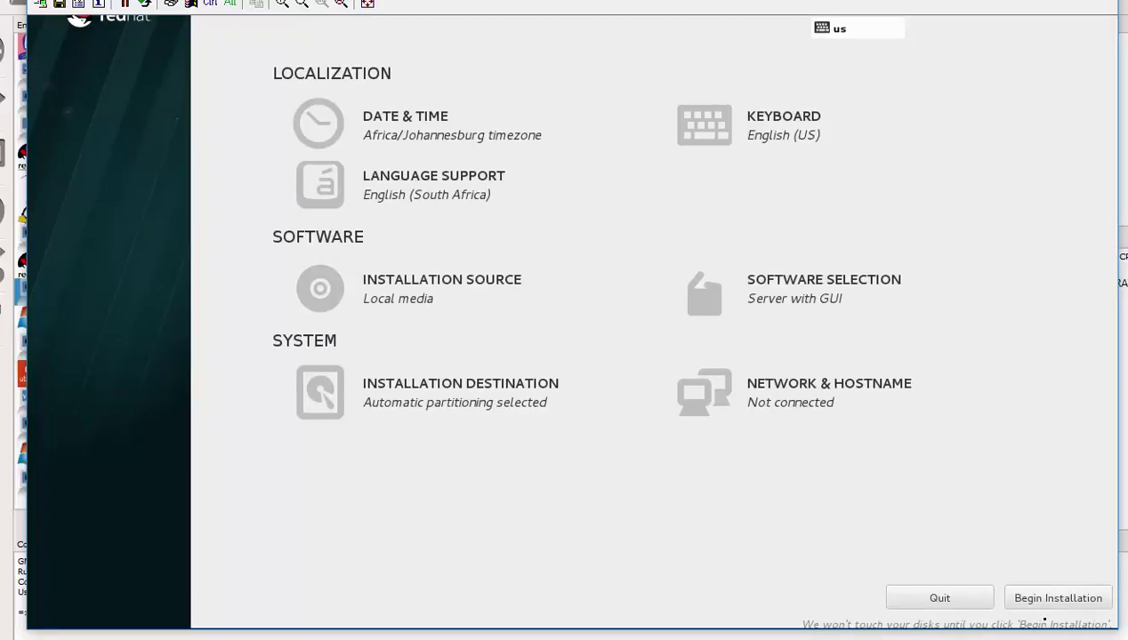
Step: Begin installing RHEL onto the configured disk
{"action": "left_click", "coordinate": [1045, 605]}
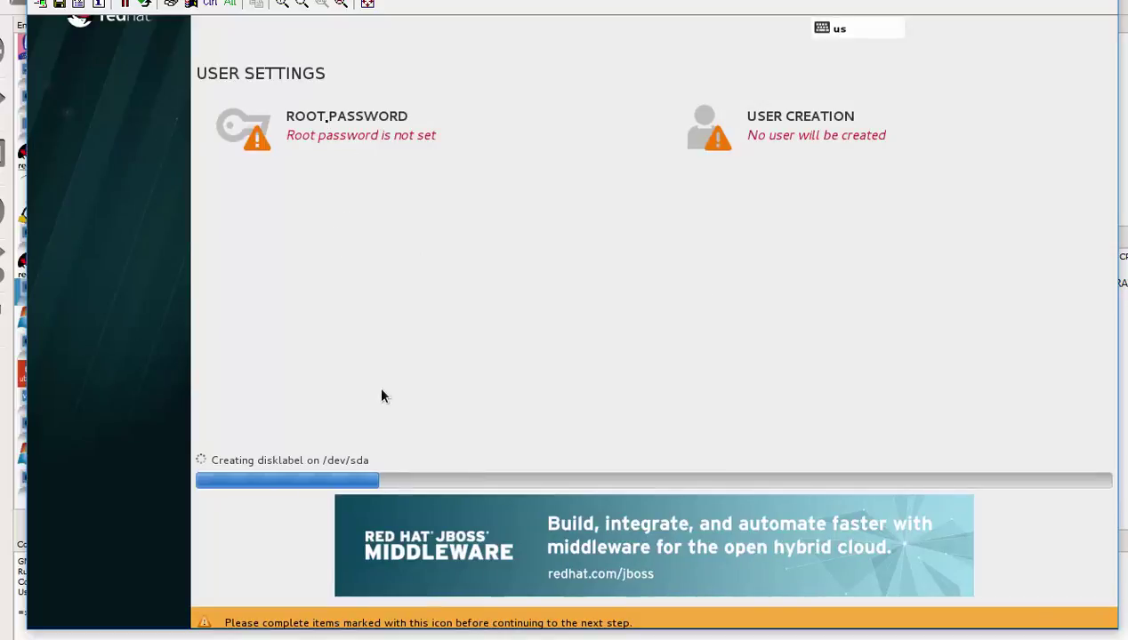
Step: Enter and confirm the root password, accepting it despite the weak-password warning
{"action": "left_click", "coordinate": [323, 124]}
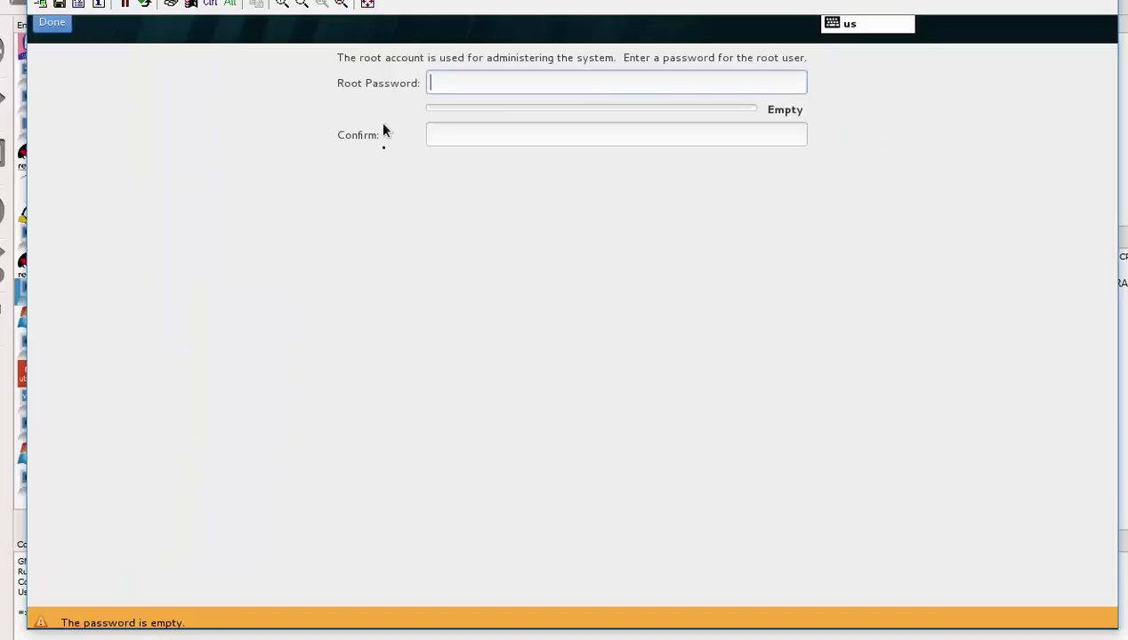
{"action": "type", "text": "r"}
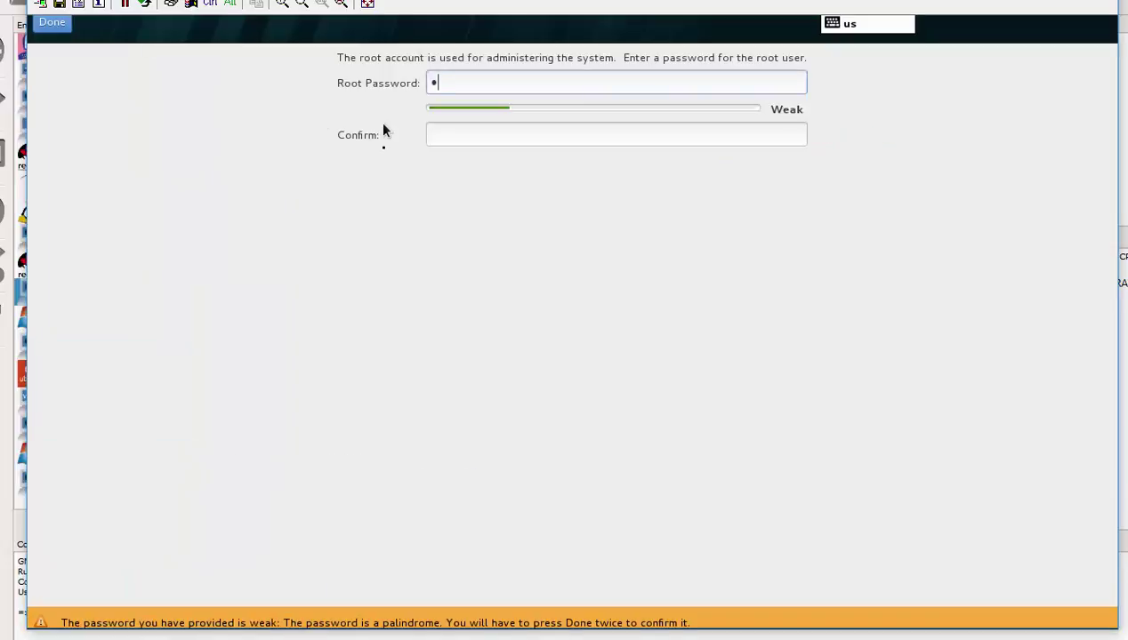
{"action": "type", "text": "edhat"}
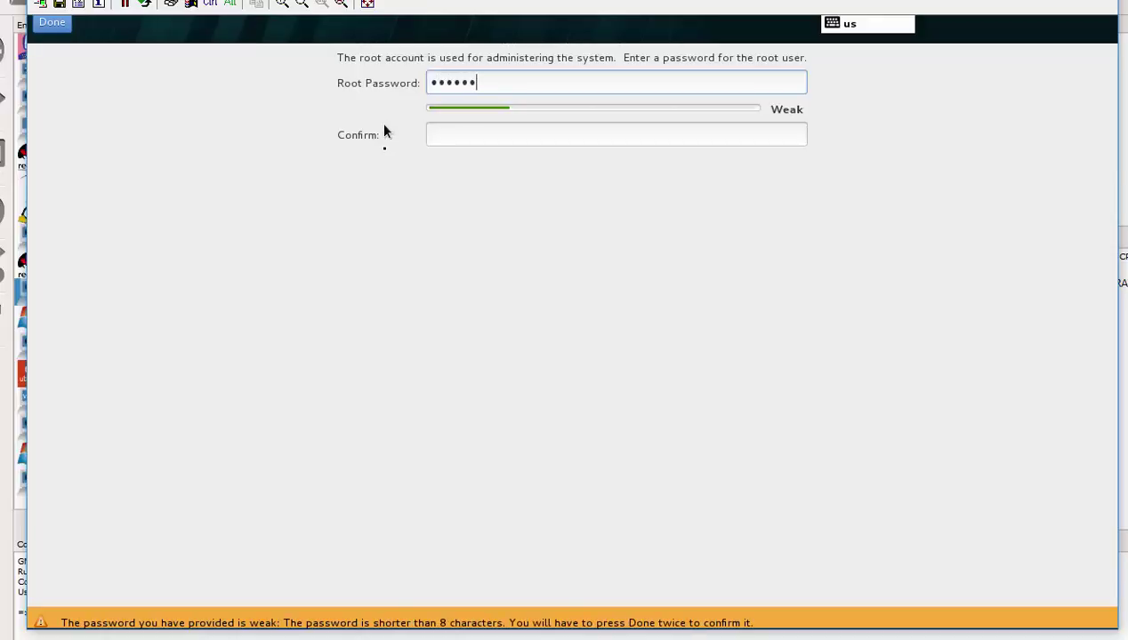
{"action": "left_click", "coordinate": [451, 132]}
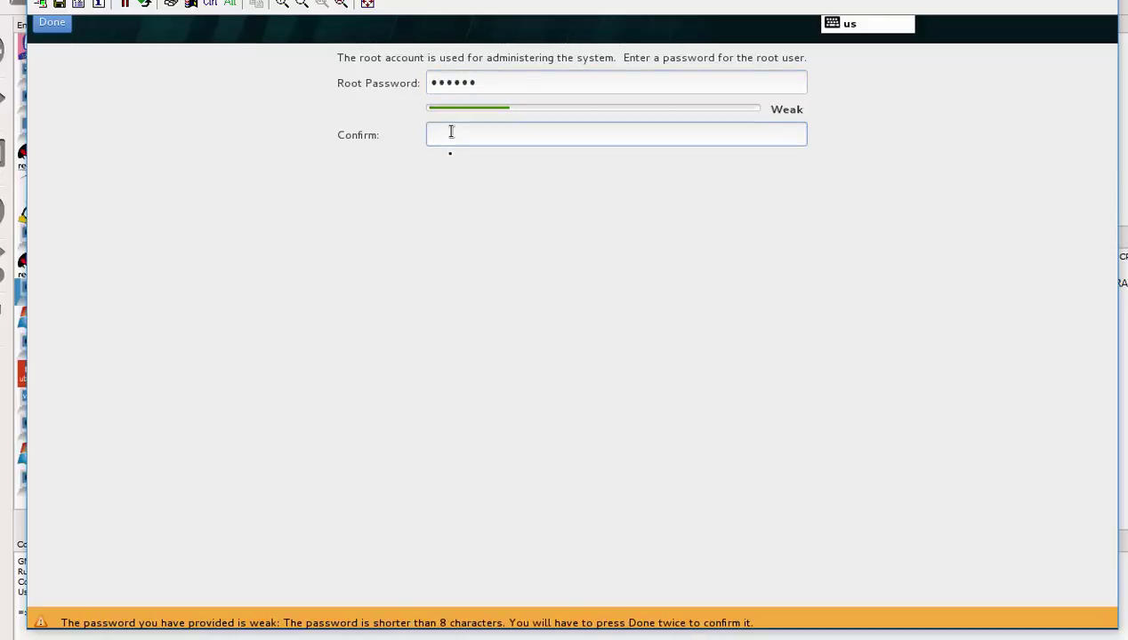
{"action": "type", "text": "redhat"}
{"action": "left_click", "coordinate": [52, 26]}
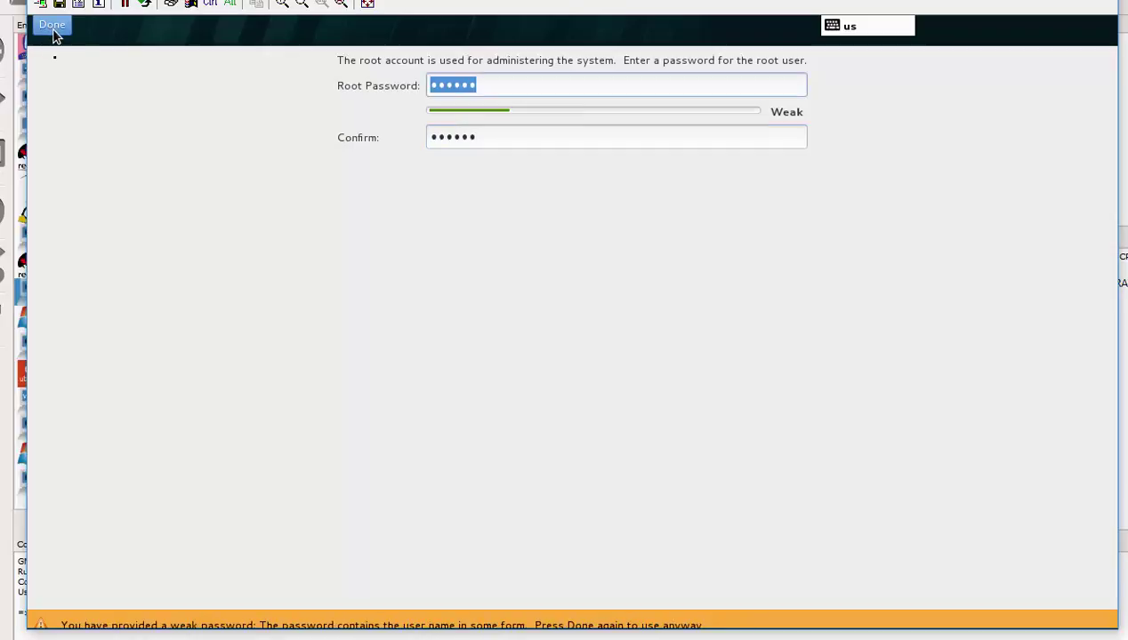
{"action": "left_click", "coordinate": [54, 27]}
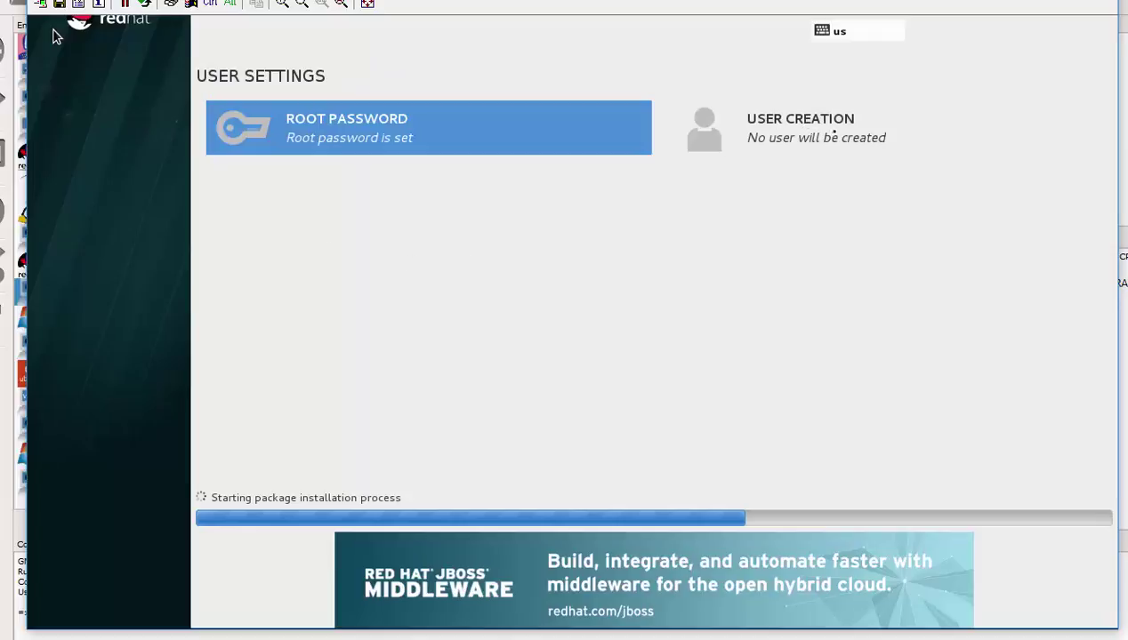
Step: Enter the new user's full name and replace the generated username with a shorter one
{"action": "left_click", "coordinate": [792, 115]}
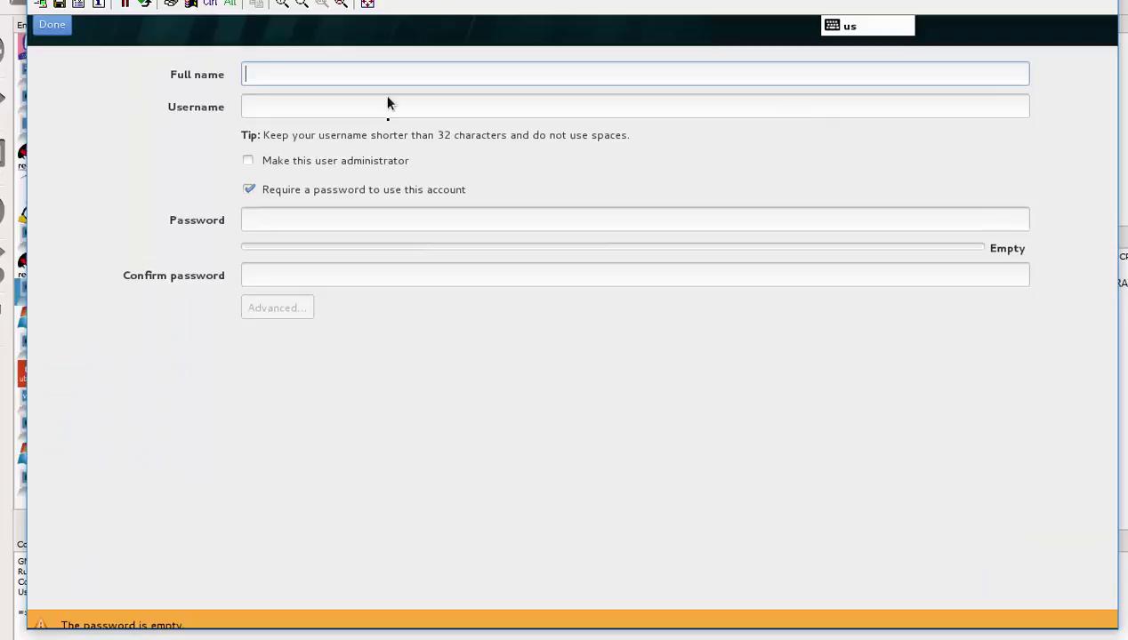
{"action": "type", "text": "Bru"}
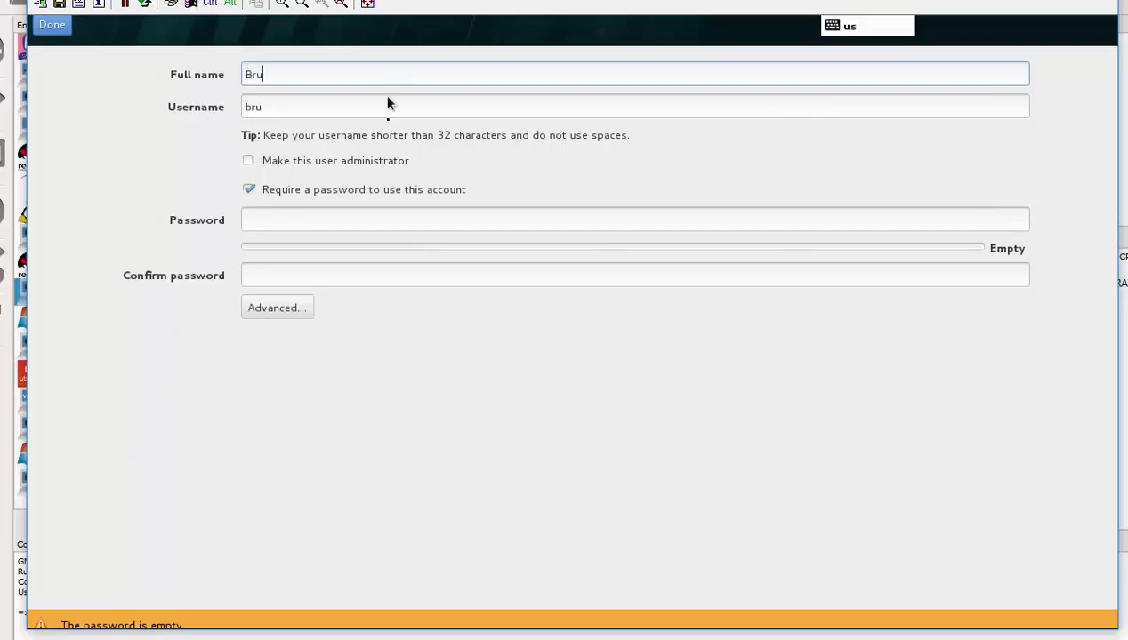
{"action": "type", "text": "ce Malaudzi"}
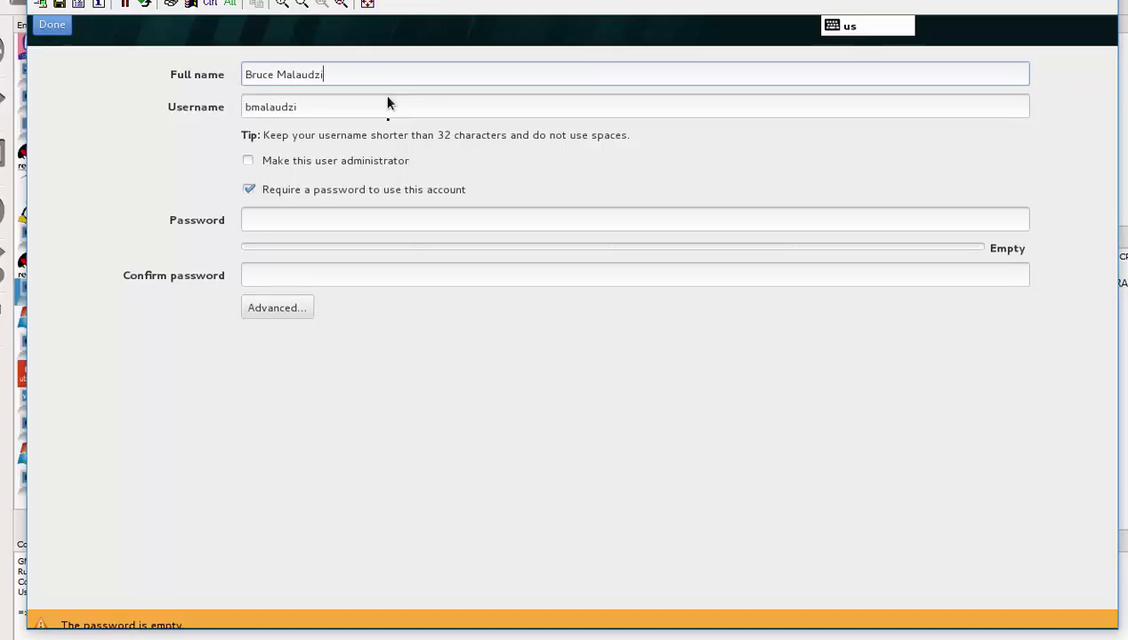
{"action": "double_click", "coordinate": [306, 105]}
{"action": "type", "text": "b"}
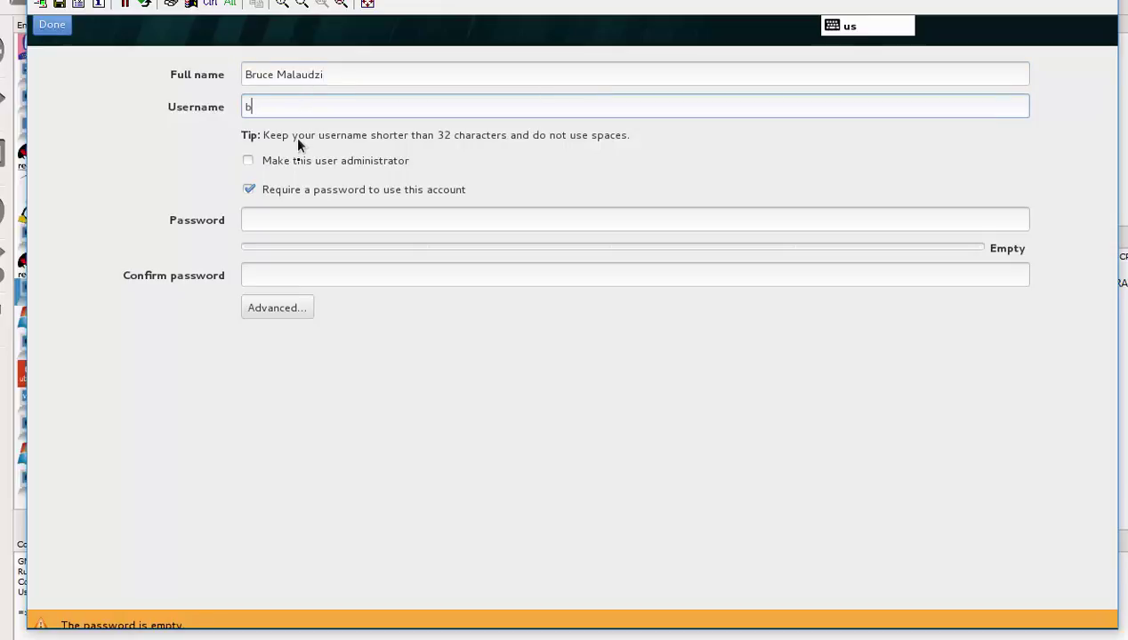
{"action": "type", "text": "ruce"}
Step: Set and confirm the user's password, accepting the account despite the weak-password warning
{"action": "left_click", "coordinate": [260, 218]}
{"action": "type", "text": "••••••"}
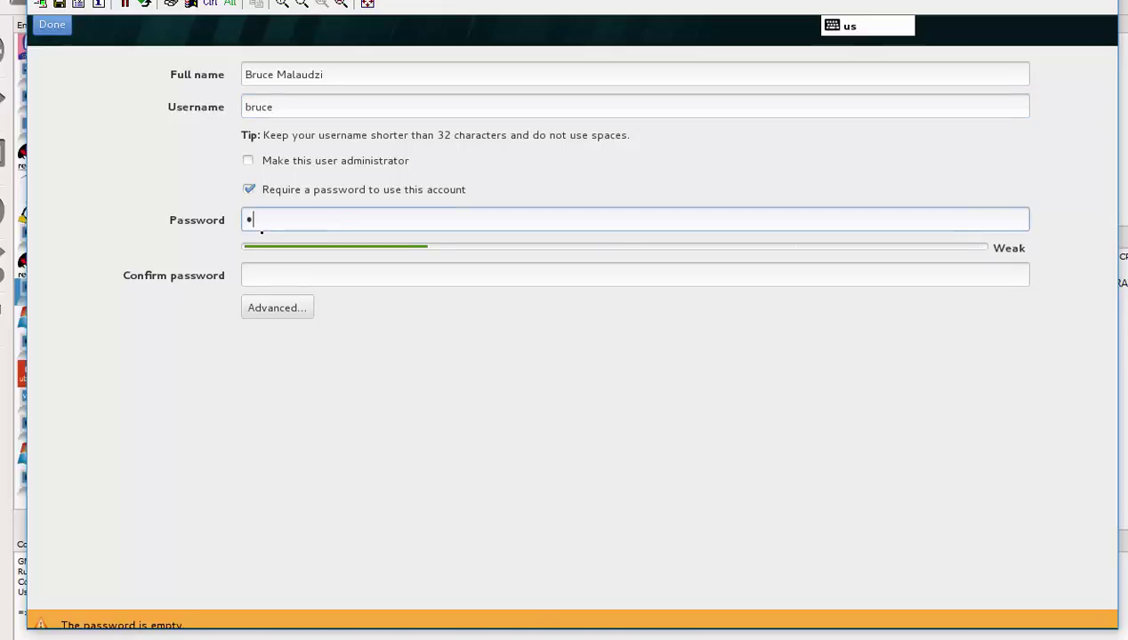
{"action": "key", "text": "BackSpace"}
{"action": "key", "text": "BackSpace"}
{"action": "key", "text": "BackSpace"}
{"action": "key", "text": "BackSpace"}
{"action": "key", "text": "BackSpace"}
{"action": "key", "text": "BackSpace"}
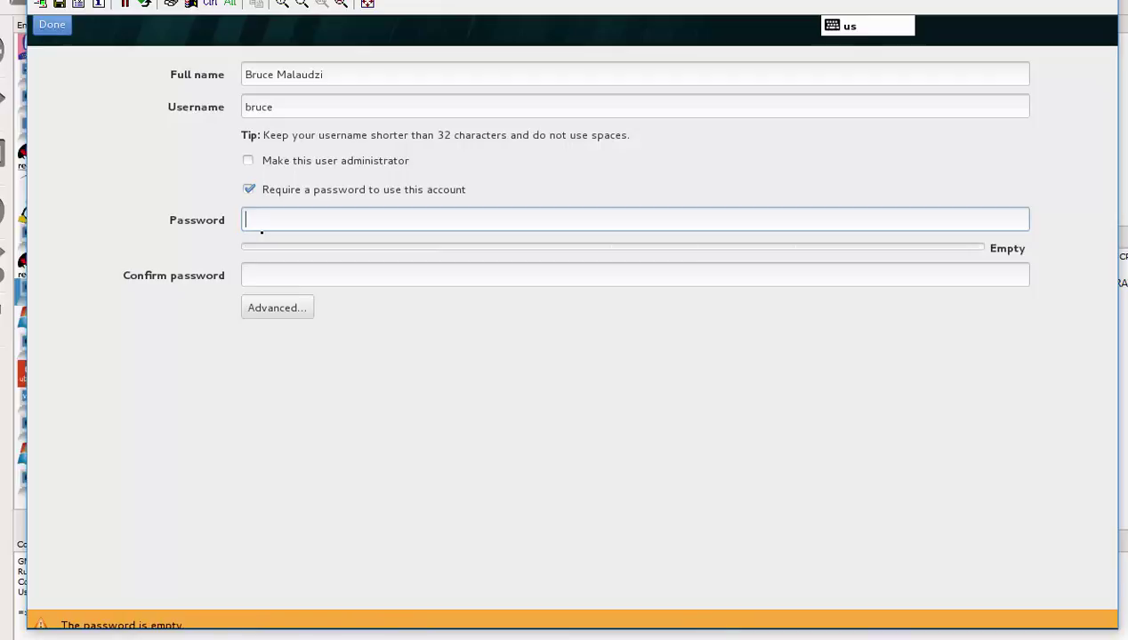
{"action": "type", "text": "••••••"}
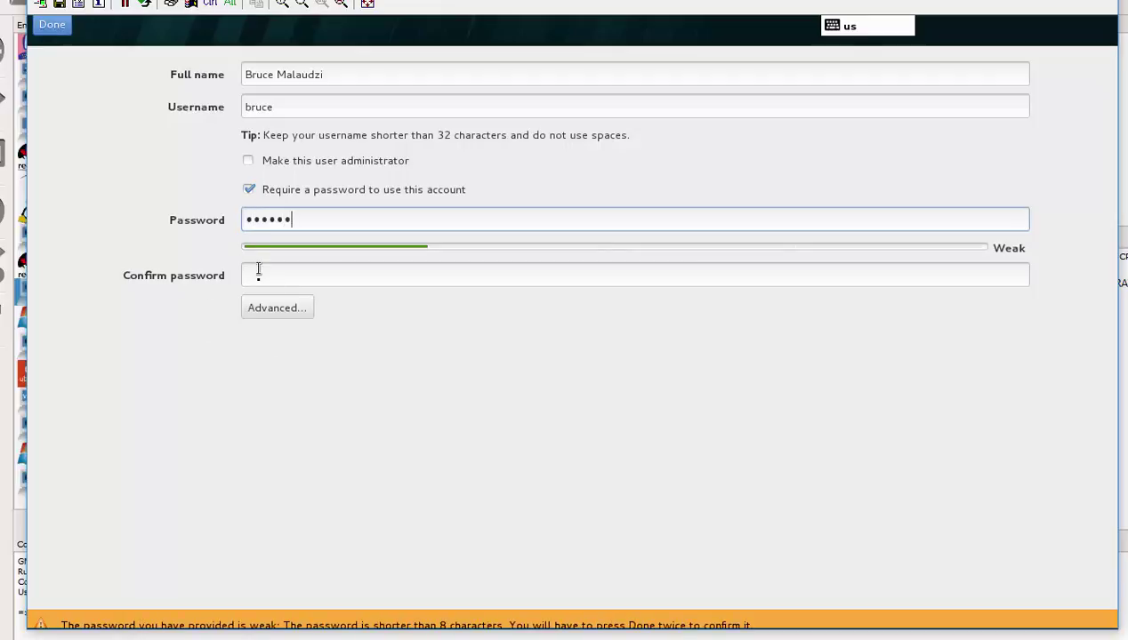
{"action": "left_click", "coordinate": [259, 272]}
{"action": "type", "text": "•••"}
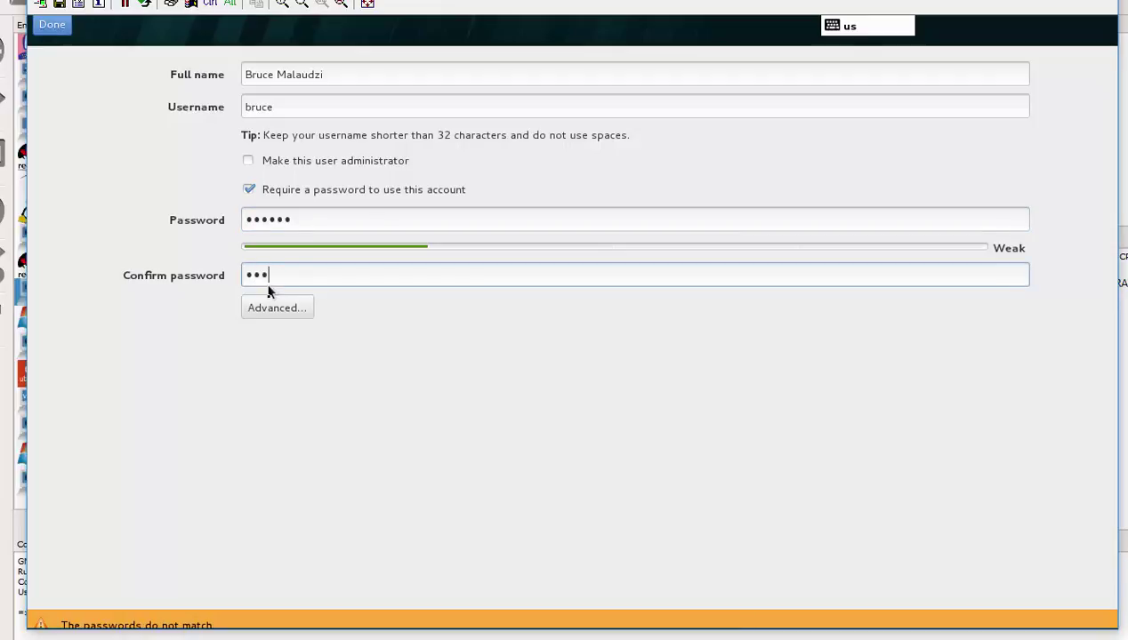
{"action": "type", "text": "•••"}
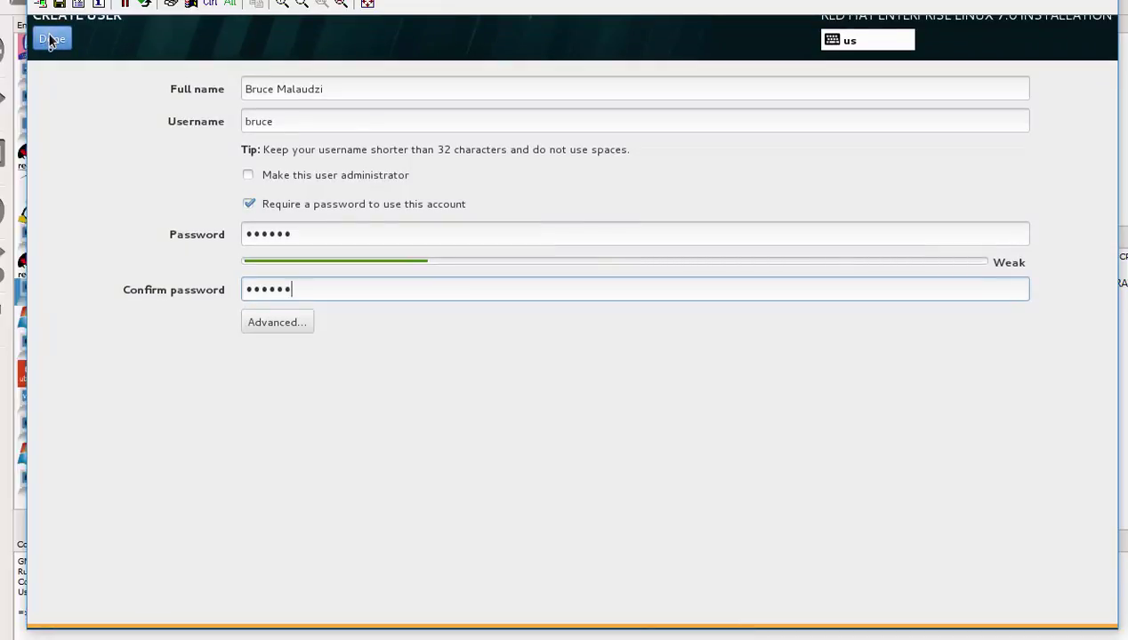
{"action": "left_click", "coordinate": [51, 39]}
{"action": "left_click", "coordinate": [51, 40]}
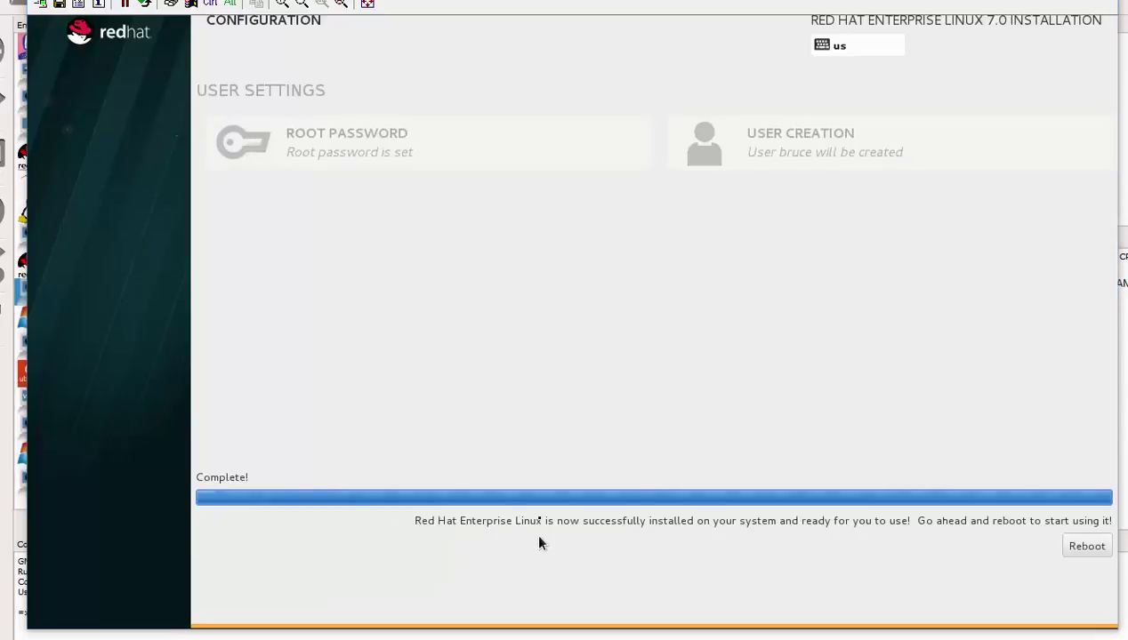
Step: Reboot the VM into the newly installed RHEL system
{"action": "left_click", "coordinate": [1087, 546]}
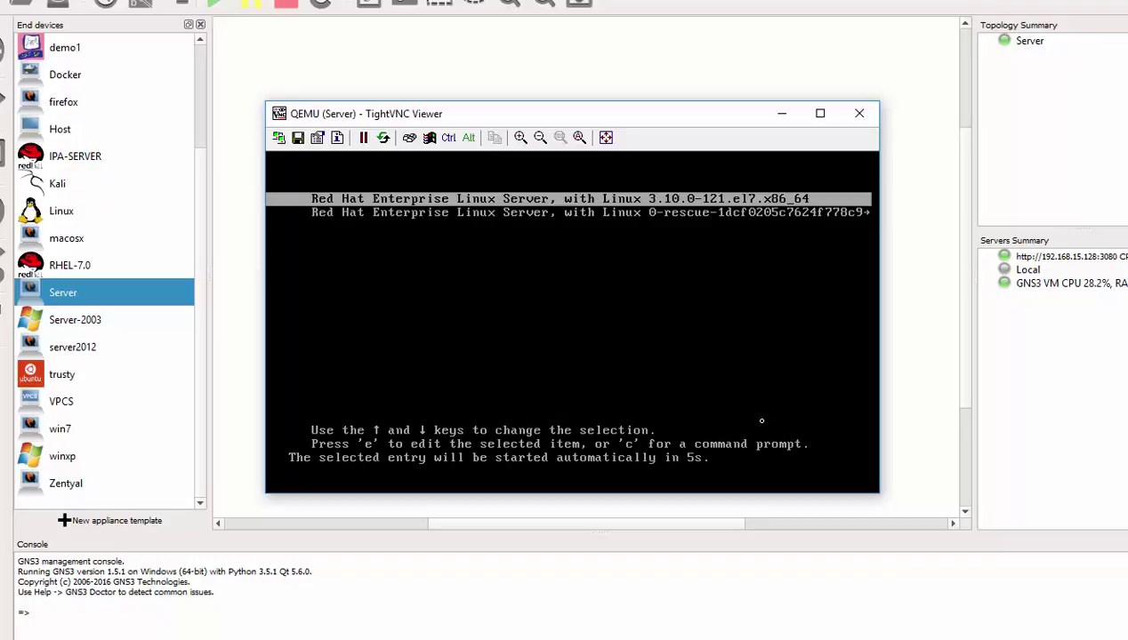
Step: Boot the default RHEL kernel from the GRUB menu
{"action": "key", "text": "Return"}
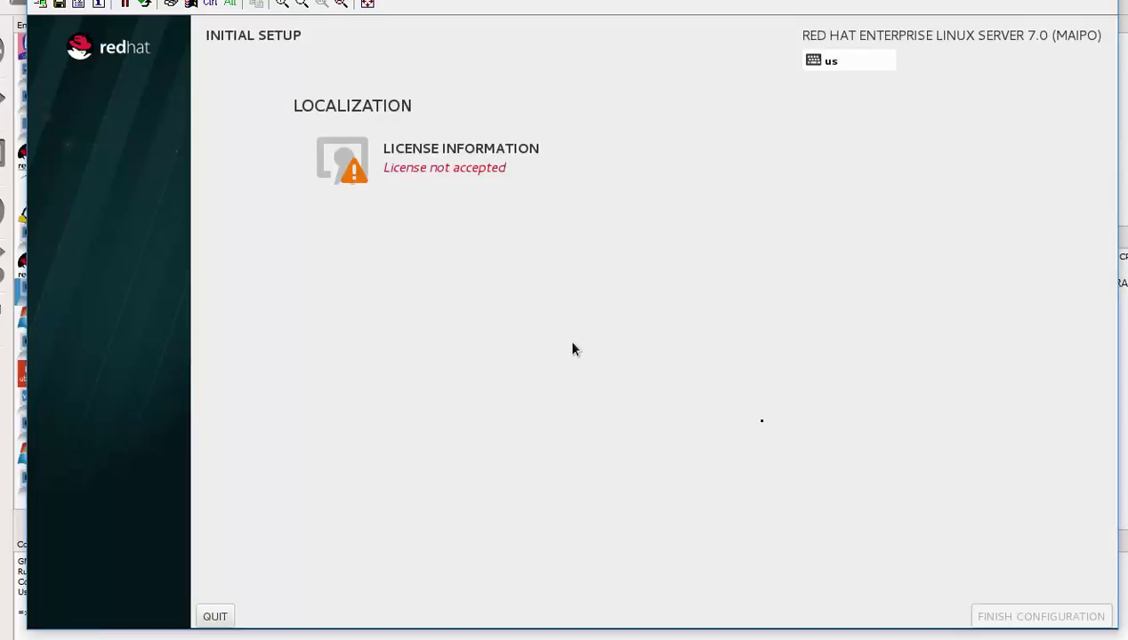
Step: Accept the RHEL licence agreement in License Information
{"action": "left_click", "coordinate": [424, 169]}
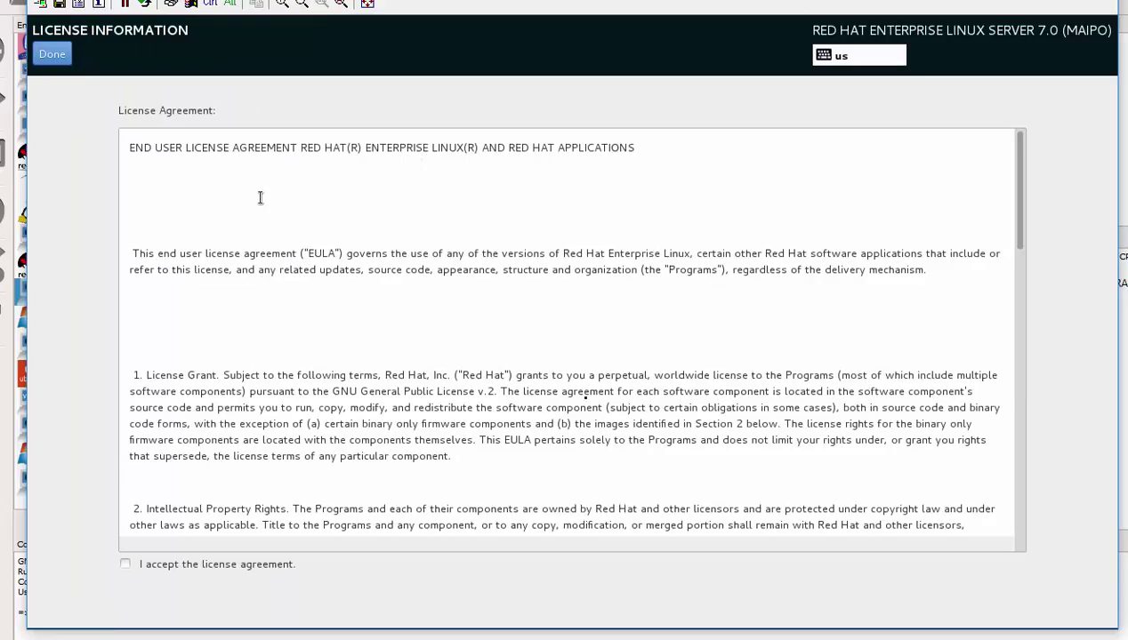
{"action": "scroll", "coordinate": [260, 197], "scroll_direction": "down", "scroll_amount": 6}
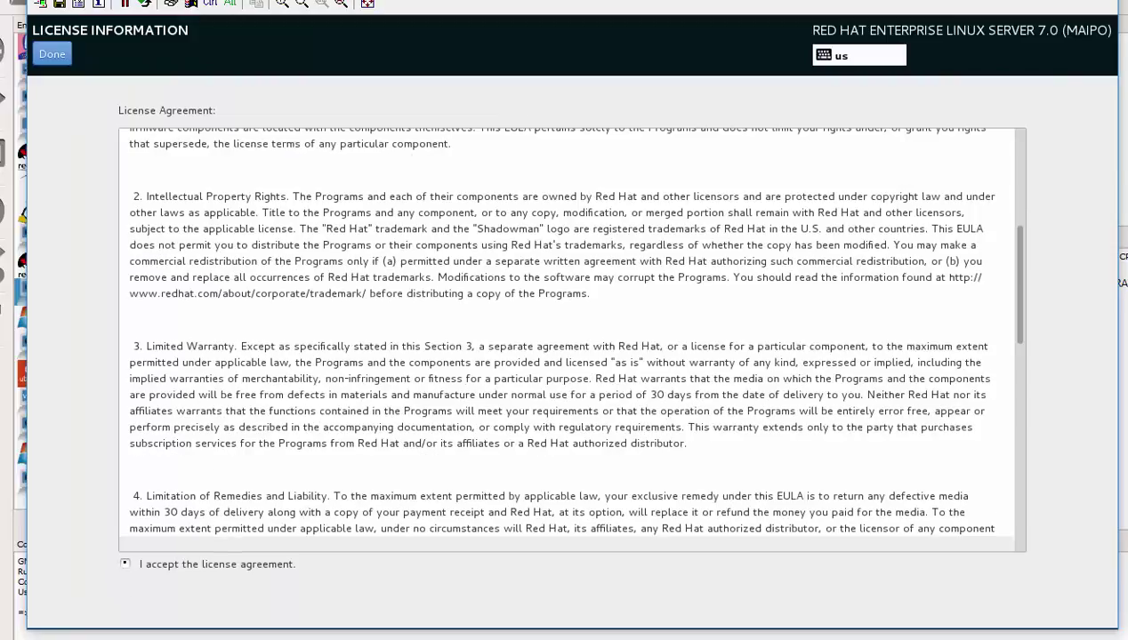
{"action": "left_click", "coordinate": [124, 564]}
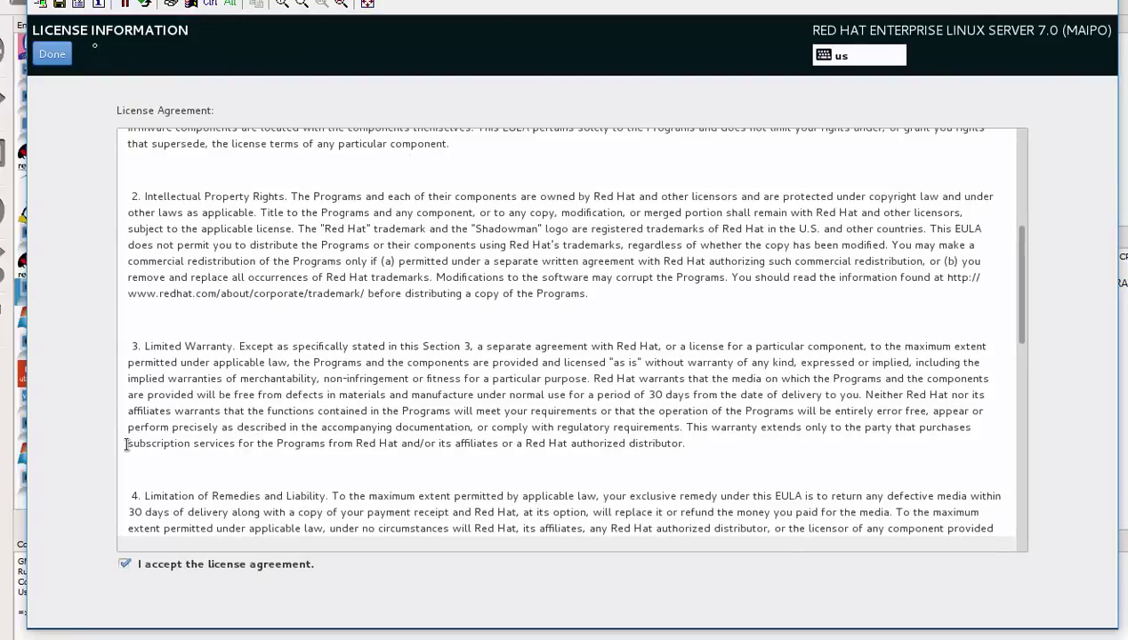
{"action": "left_click", "coordinate": [53, 55]}
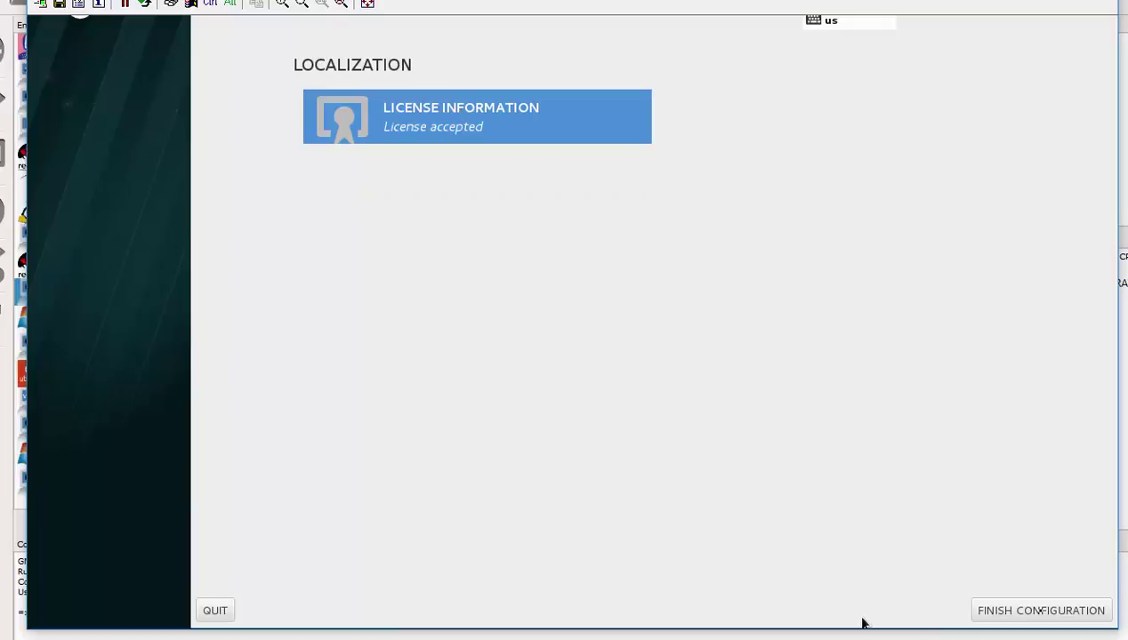
Step: Finish configuration, keep the Kdump defaults, and choose to register the system later
{"action": "left_click", "coordinate": [1047, 611]}
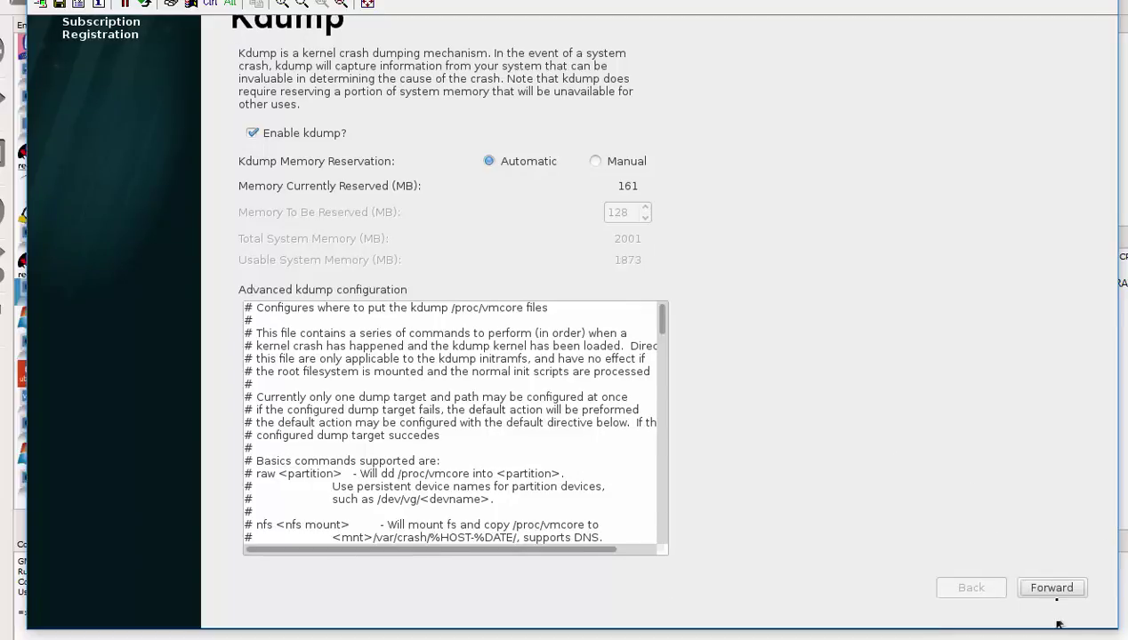
{"action": "left_click", "coordinate": [1053, 588]}
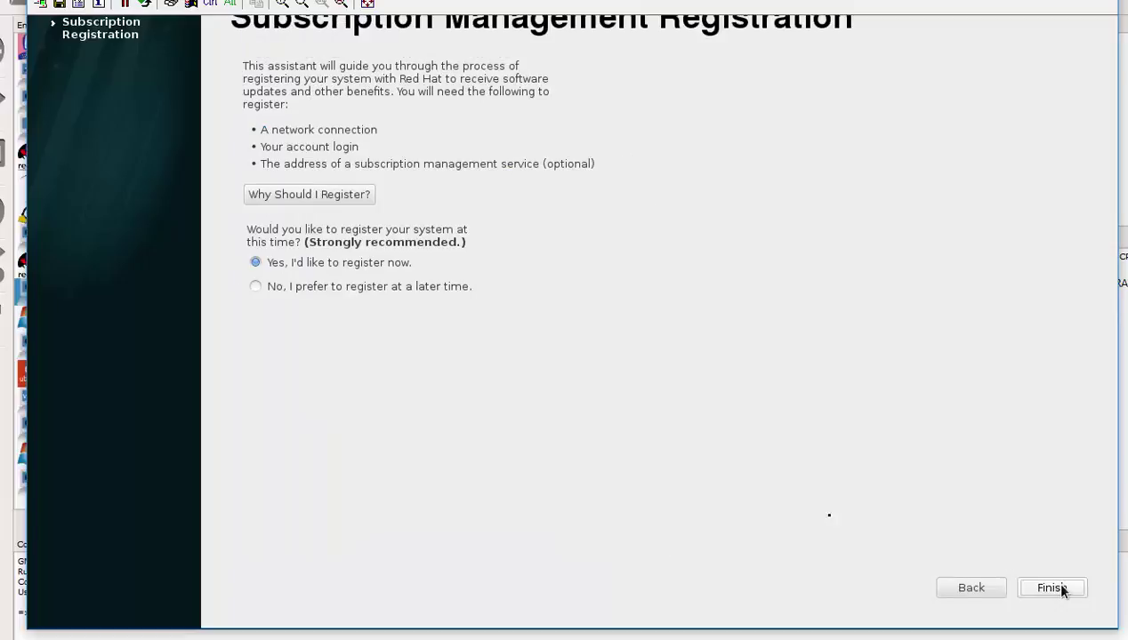
{"action": "left_click", "coordinate": [256, 287]}
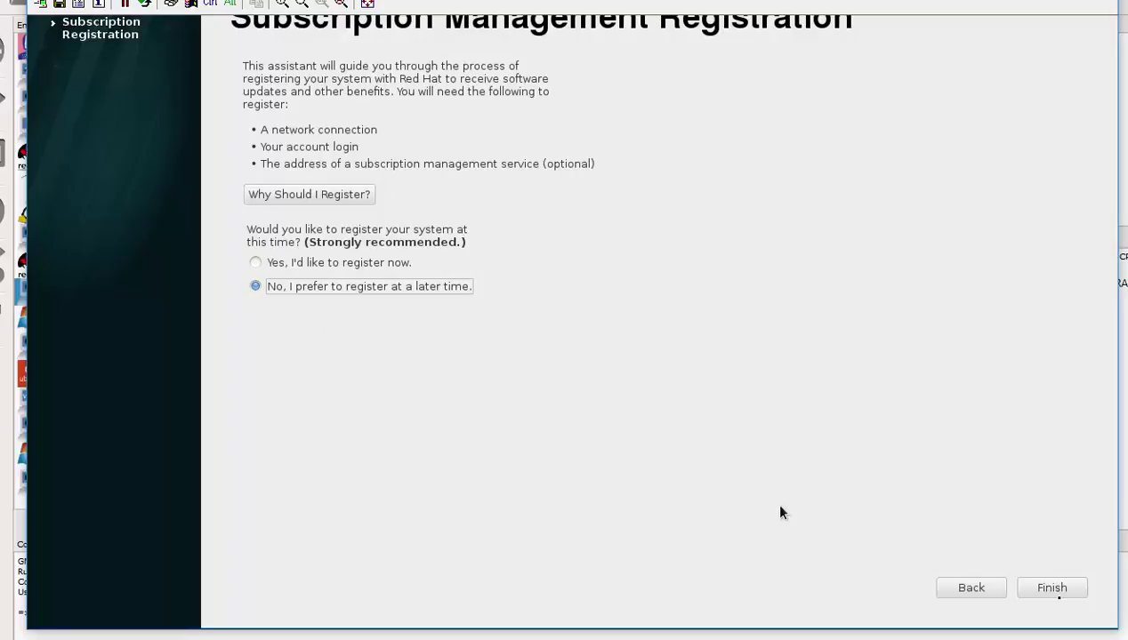
{"action": "left_click", "coordinate": [1057, 589]}
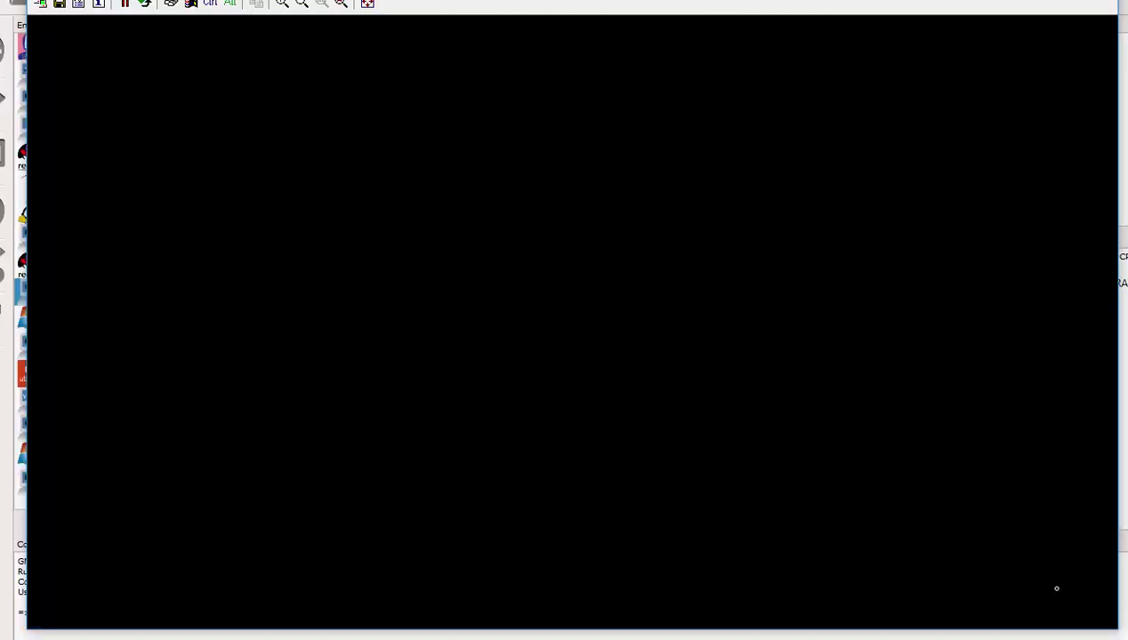